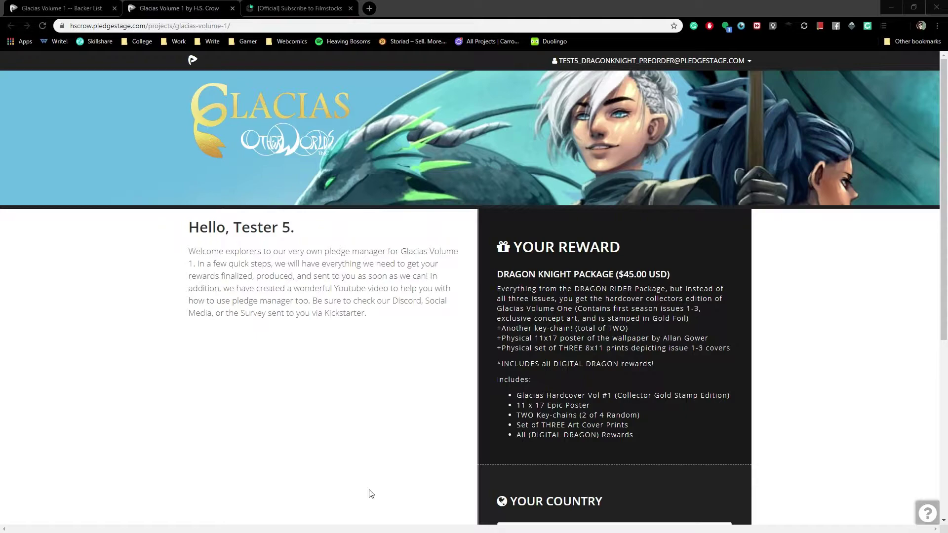
Review the Dragon Knight Package reward and continue with United States as the country.
{"action": "scroll", "coordinate": [807, 333], "scroll_direction": "down", "scroll_amount": 1}
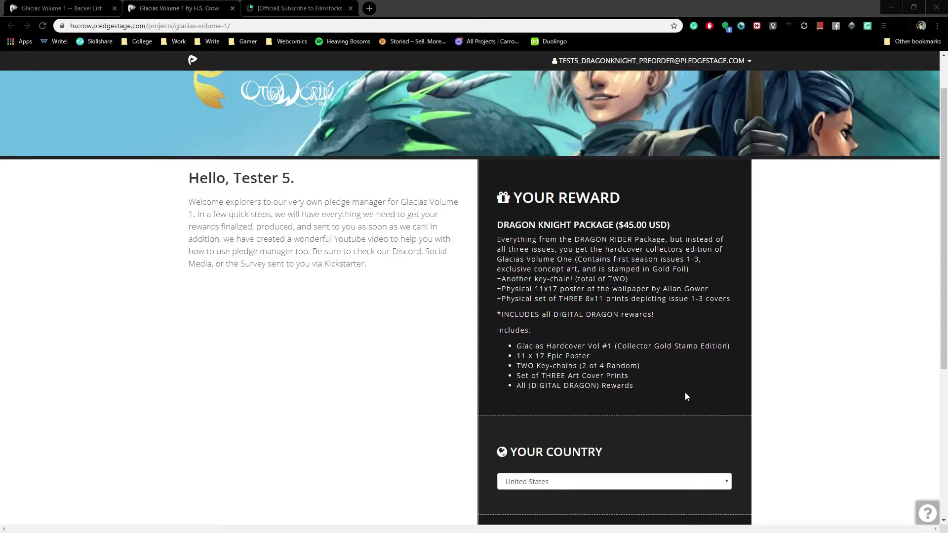
{"action": "scroll", "coordinate": [685, 392], "scroll_direction": "down", "scroll_amount": 2}
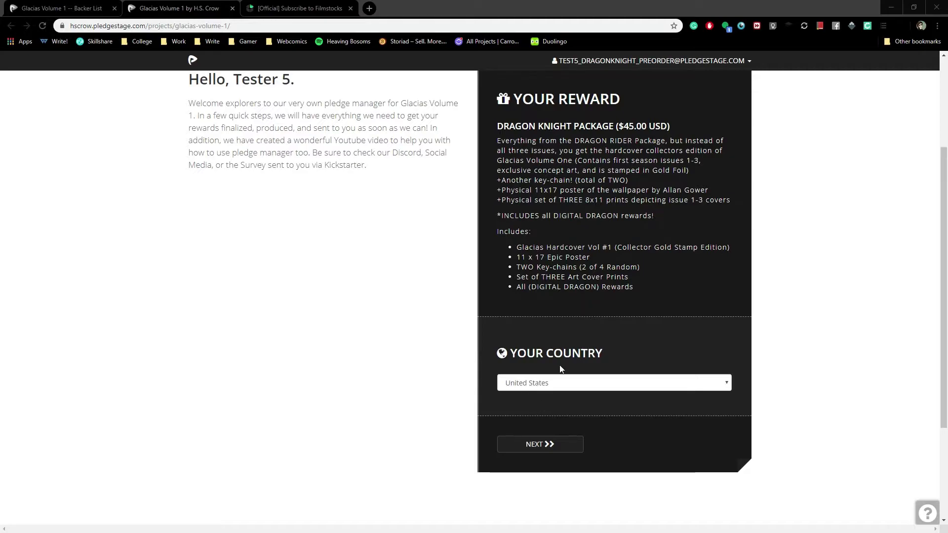
{"action": "scroll", "coordinate": [558, 365], "scroll_direction": "up", "scroll_amount": 2}
{"action": "scroll", "coordinate": [550, 428], "scroll_direction": "down", "scroll_amount": 2}
{"action": "left_click", "coordinate": [536, 447]}
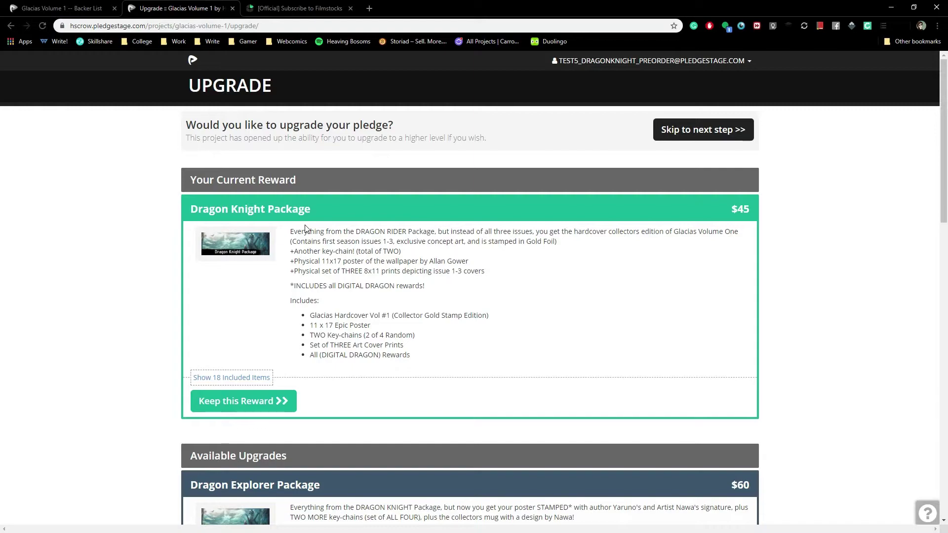
Examine the available pledge upgrades and the full list of items included in the Dragon Explorer Package.
{"action": "scroll", "coordinate": [93, 311], "scroll_direction": "down", "scroll_amount": 3}
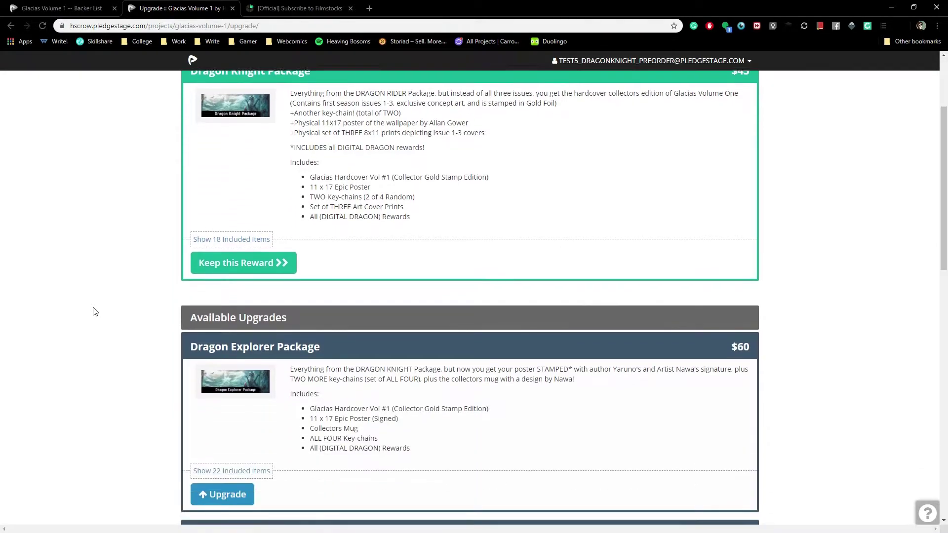
{"action": "scroll", "coordinate": [95, 312], "scroll_direction": "down", "scroll_amount": 3}
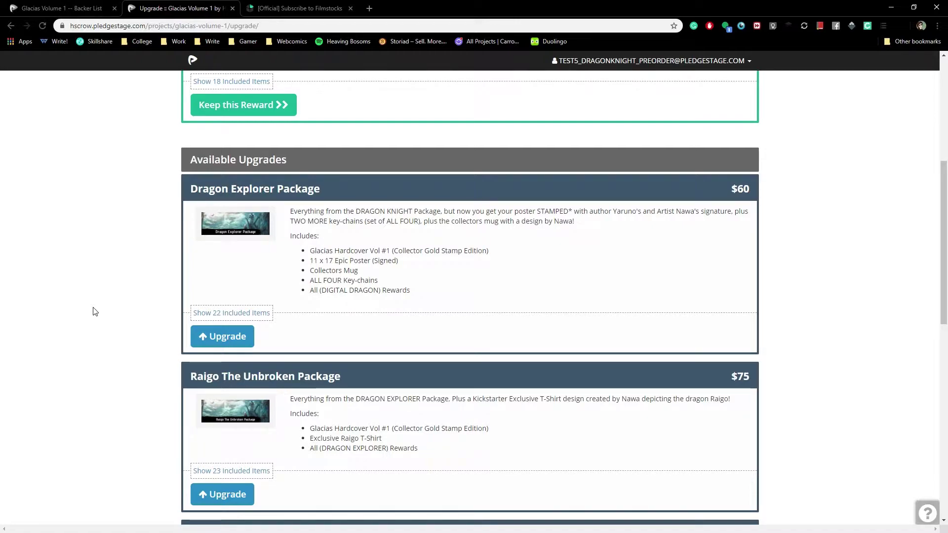
{"action": "scroll", "coordinate": [95, 311], "scroll_direction": "down", "scroll_amount": 3}
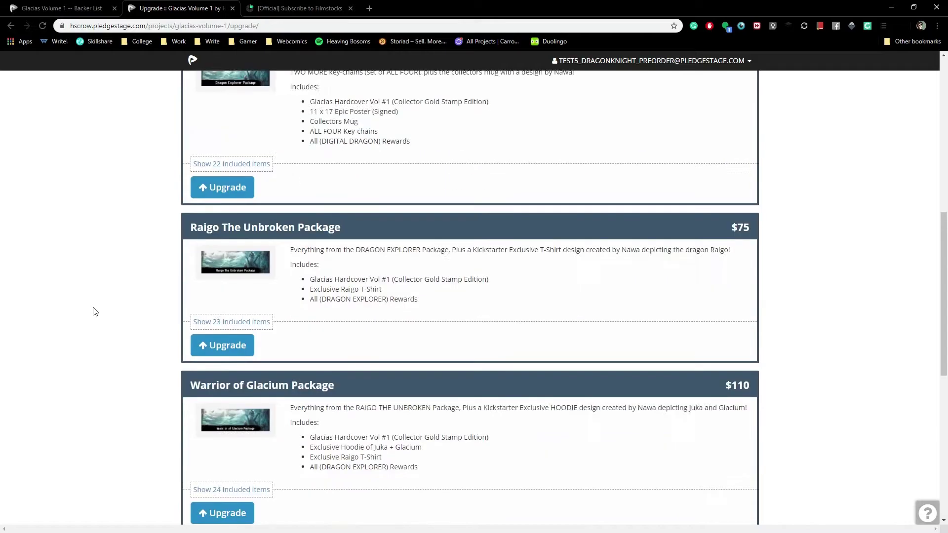
{"action": "scroll", "coordinate": [95, 311], "scroll_direction": "up", "scroll_amount": 9}
{"action": "scroll", "coordinate": [339, 336], "scroll_direction": "down", "scroll_amount": 6}
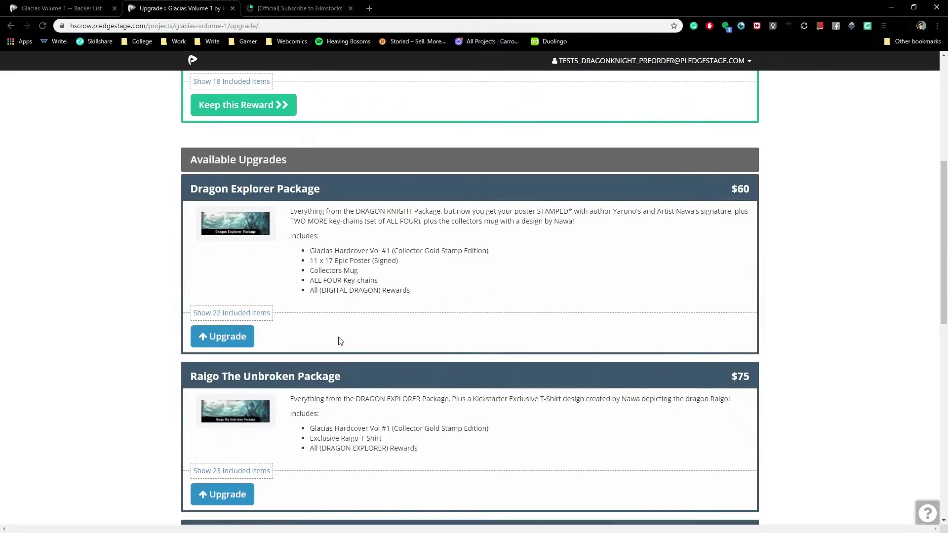
{"action": "left_click", "coordinate": [236, 314]}
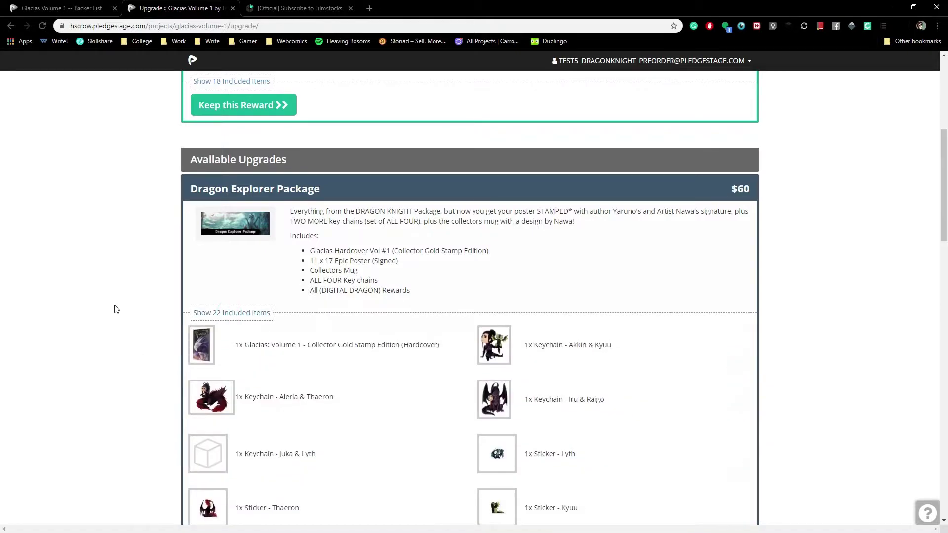
{"action": "scroll", "coordinate": [114, 309], "scroll_direction": "down", "scroll_amount": 3}
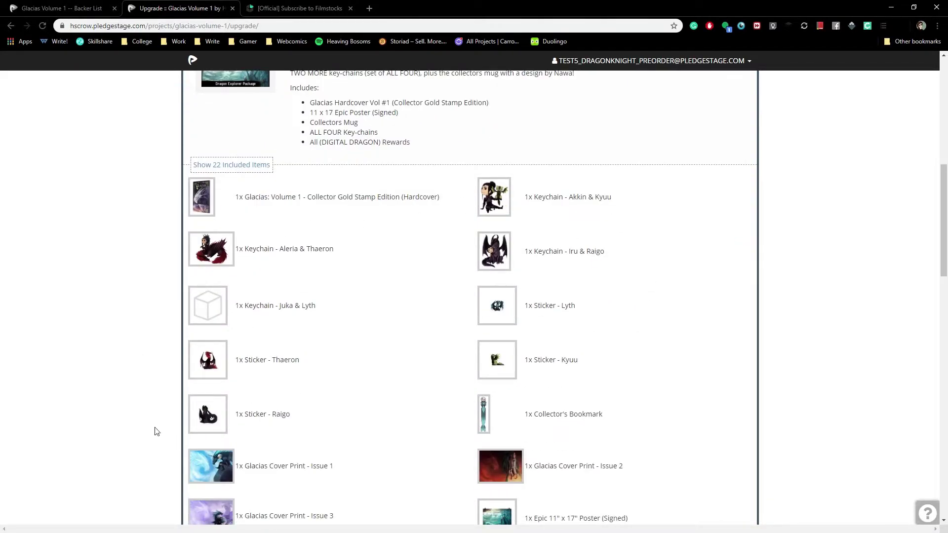
{"action": "scroll", "coordinate": [141, 317], "scroll_direction": "down", "scroll_amount": 4}
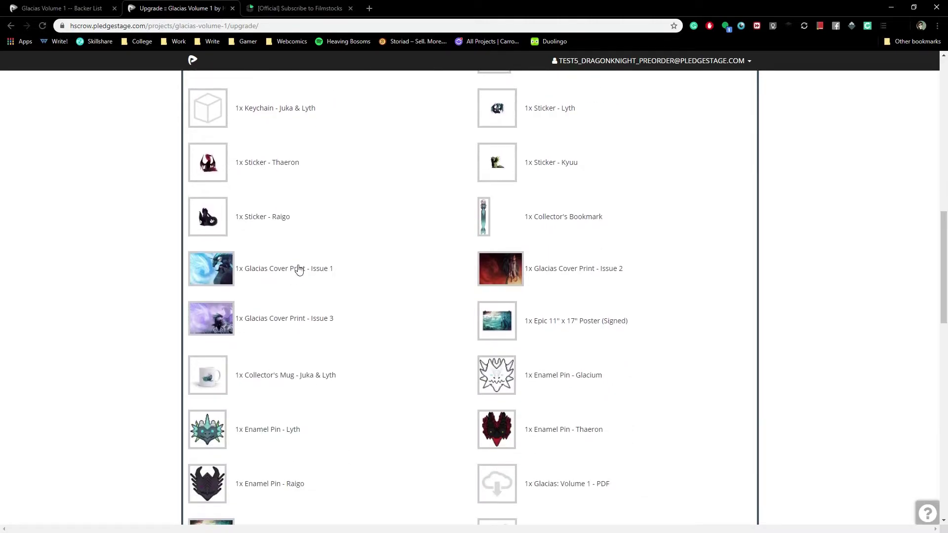
{"action": "scroll", "coordinate": [367, 422], "scroll_direction": "down", "scroll_amount": 4}
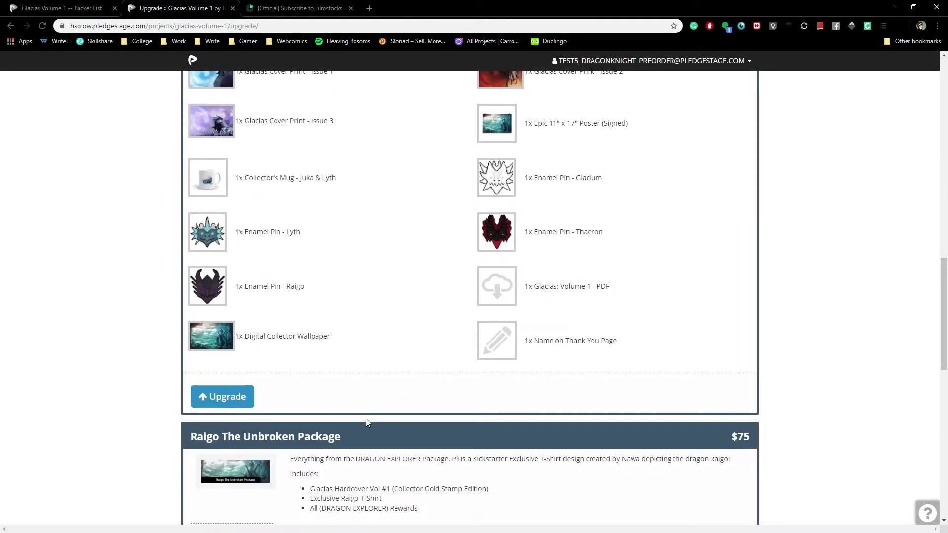
{"action": "scroll", "coordinate": [366, 419], "scroll_direction": "up", "scroll_amount": 9}
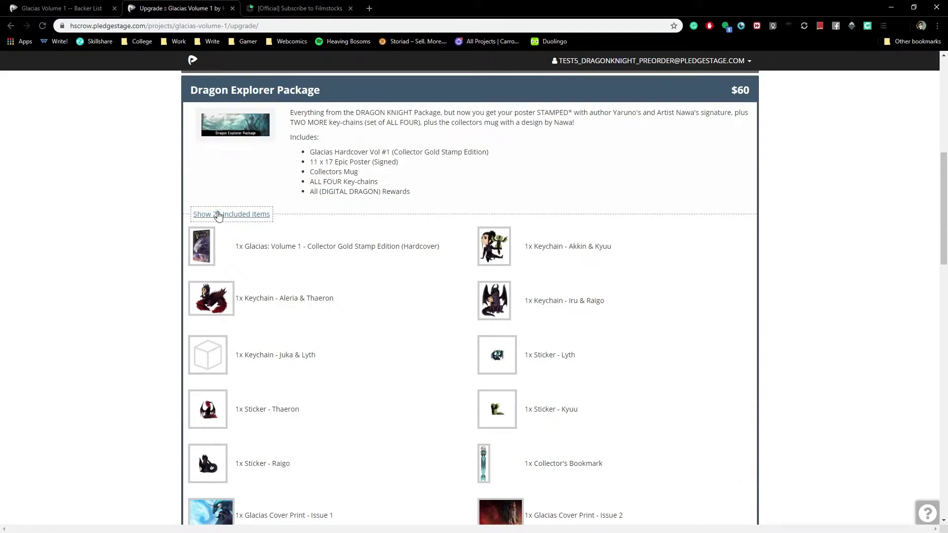
{"action": "left_click", "coordinate": [218, 215]}
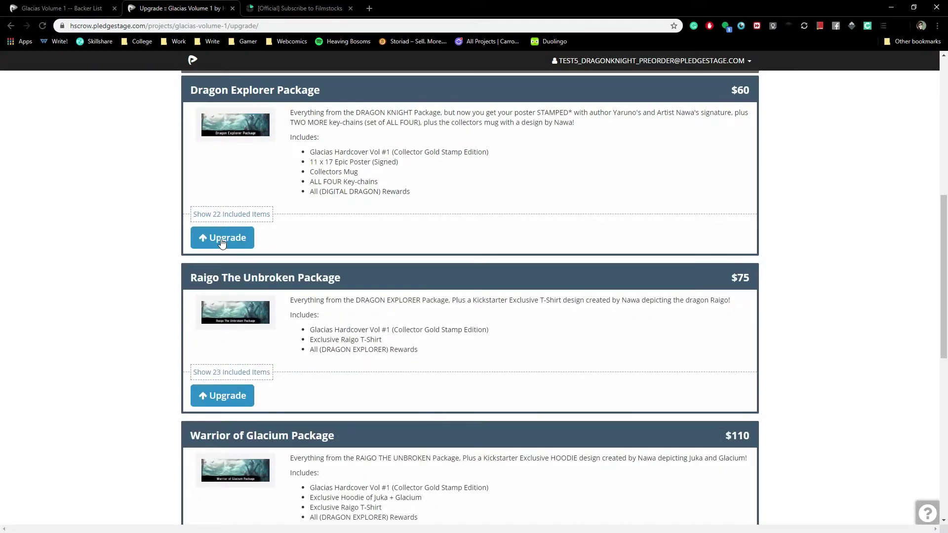
Skip the pledge upgrade and submit the backer's name for the Thank You page.
{"action": "scroll", "coordinate": [620, 319], "scroll_direction": "up", "scroll_amount": 8}
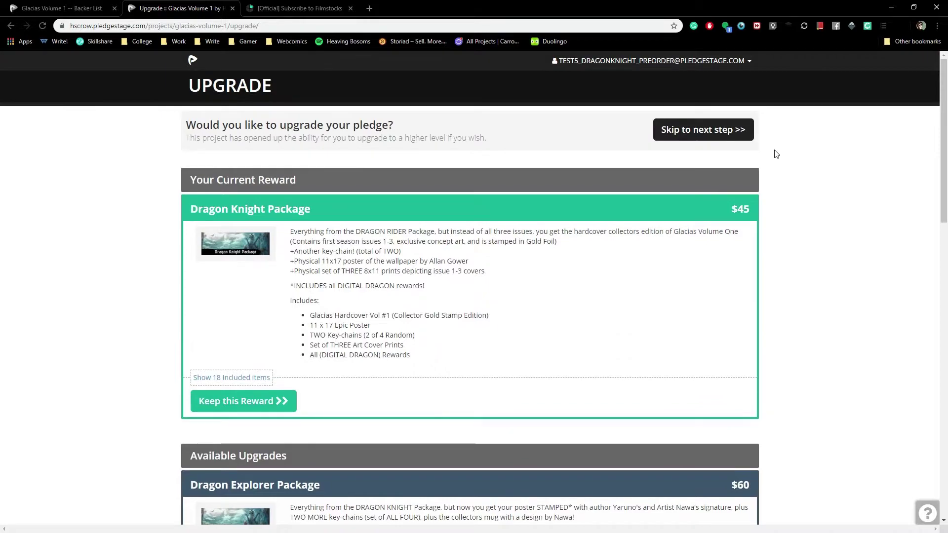
{"action": "left_click", "coordinate": [719, 131]}
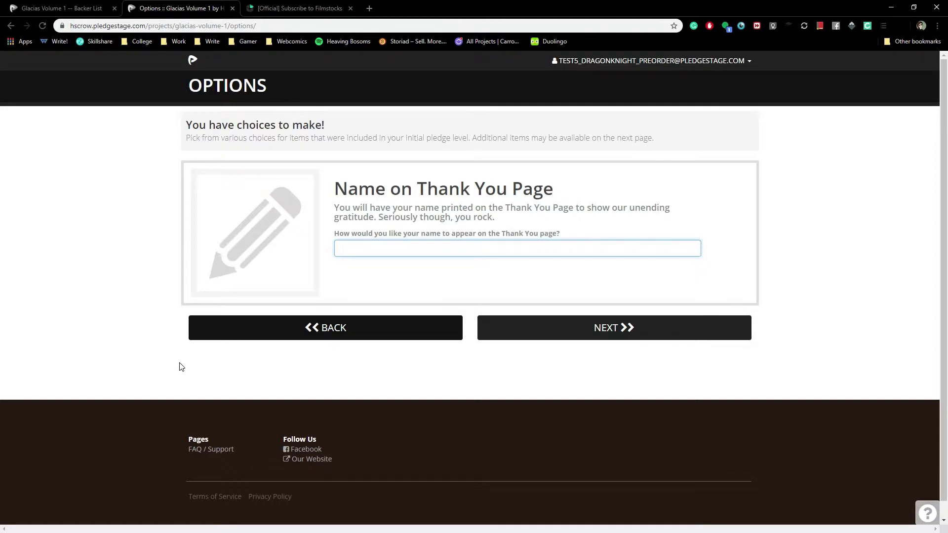
{"action": "left_click", "coordinate": [389, 249]}
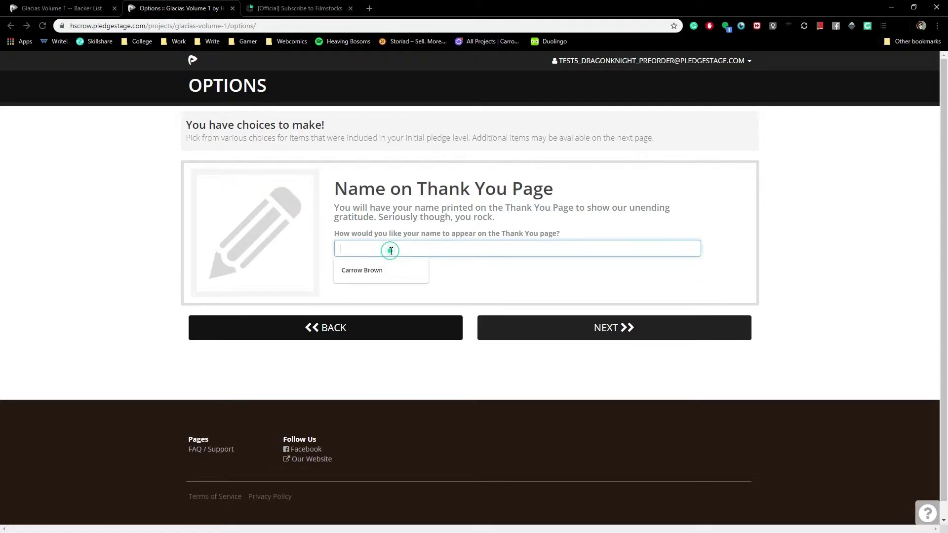
{"action": "left_click", "coordinate": [381, 269]}
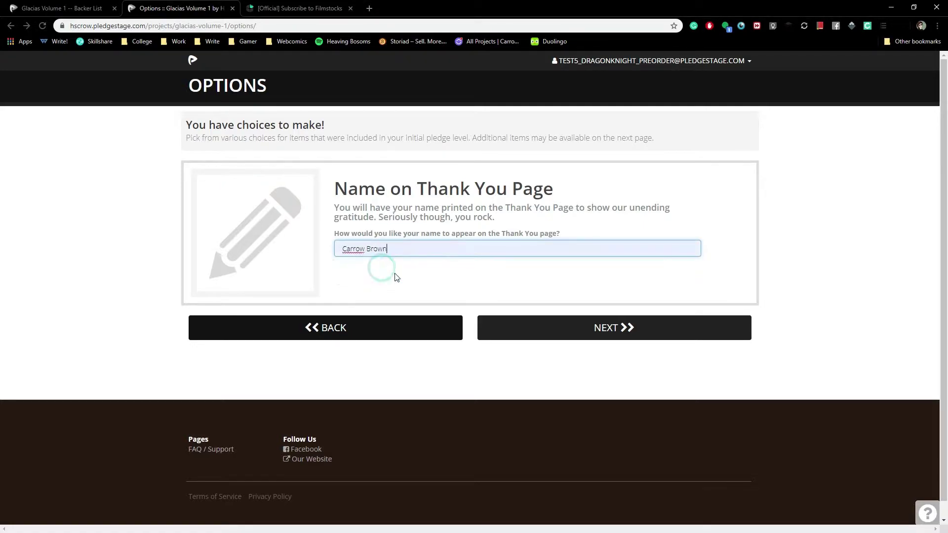
{"action": "left_click", "coordinate": [553, 342]}
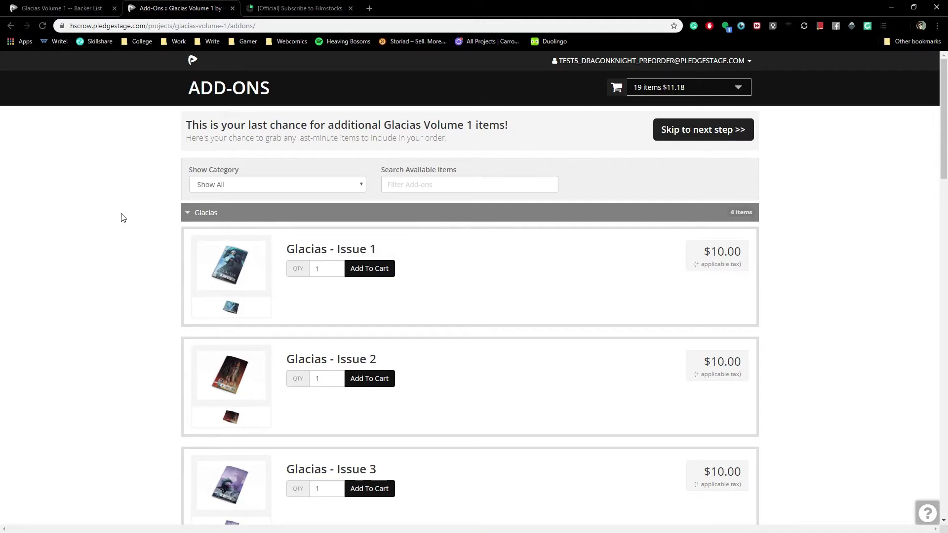
Add one Plushy - Kyuu from the Pins & Plushies add-ons to the cart.
{"action": "scroll", "coordinate": [122, 218], "scroll_direction": "down", "scroll_amount": 6}
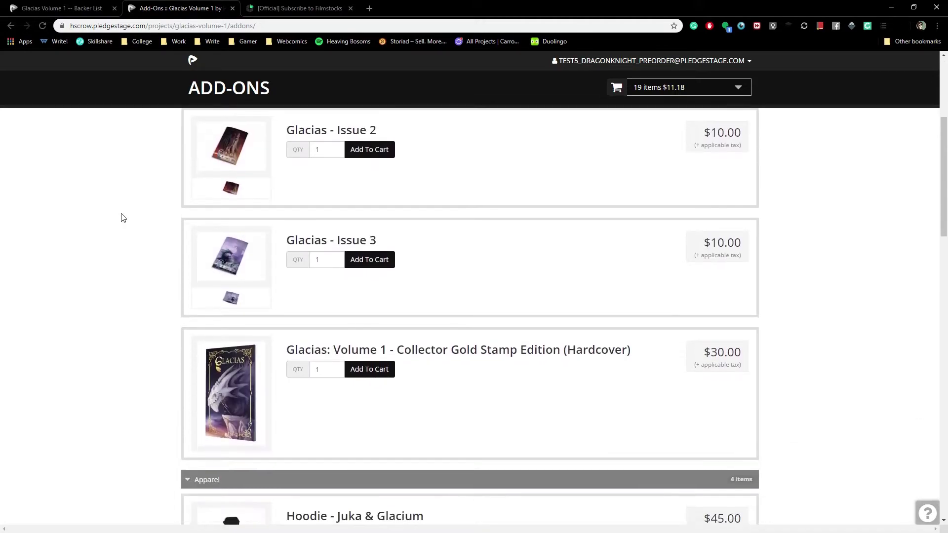
{"action": "scroll", "coordinate": [123, 218], "scroll_direction": "down", "scroll_amount": 4}
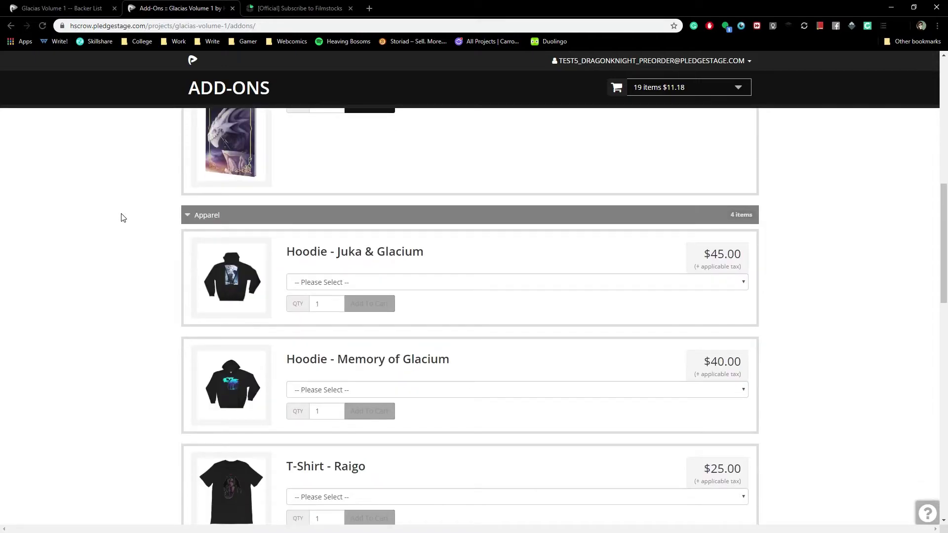
{"action": "scroll", "coordinate": [123, 218], "scroll_direction": "down", "scroll_amount": 1}
{"action": "scroll", "coordinate": [123, 218], "scroll_direction": "down", "scroll_amount": 9}
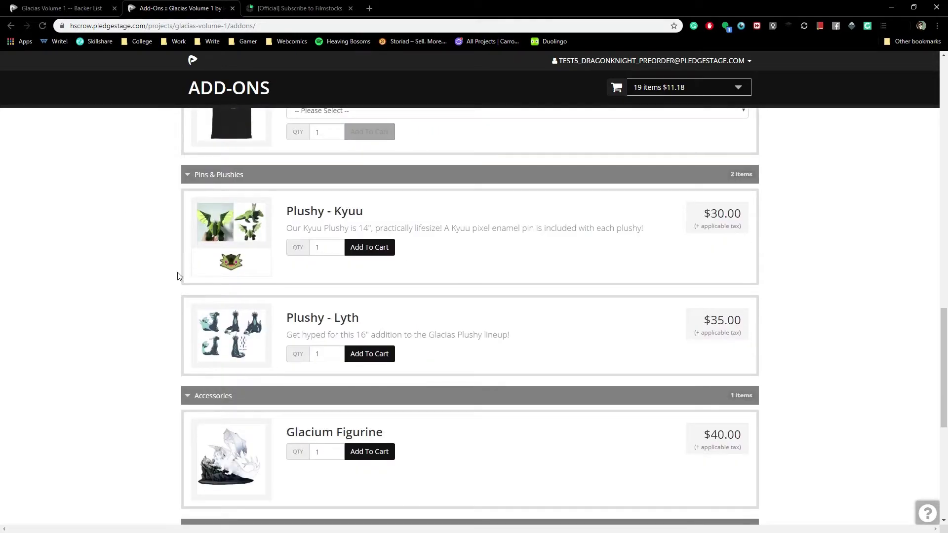
{"action": "left_click", "coordinate": [383, 247]}
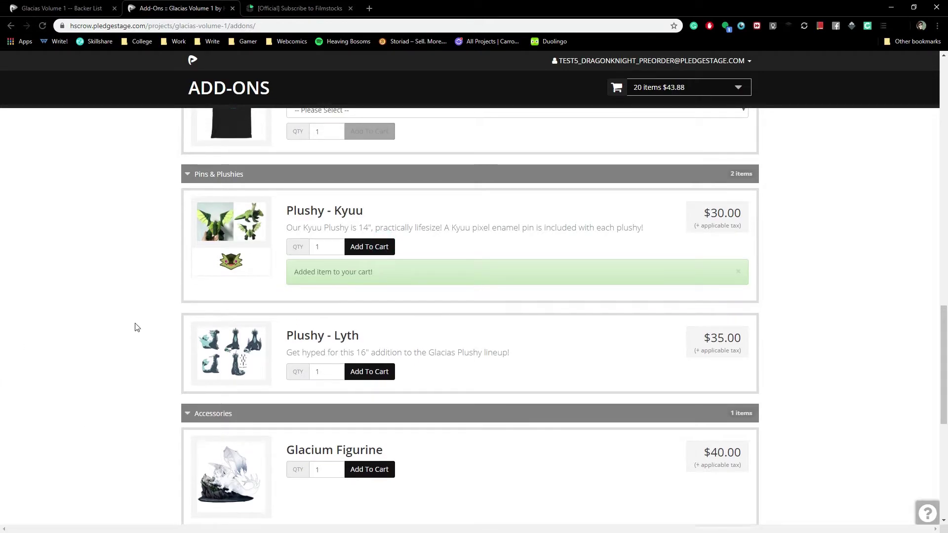
Browse the remaining add-ons and preview the Juka & Glacium hoodie in White and in Black.
{"action": "scroll", "coordinate": [133, 325], "scroll_direction": "down", "scroll_amount": 3}
{"action": "scroll", "coordinate": [136, 345], "scroll_direction": "down", "scroll_amount": 1}
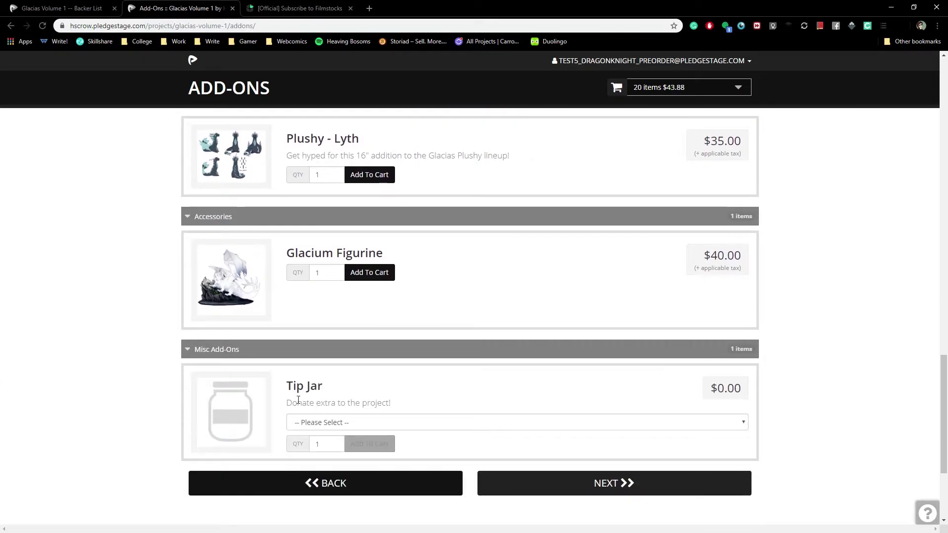
{"action": "scroll", "coordinate": [256, 483], "scroll_direction": "down", "scroll_amount": 1}
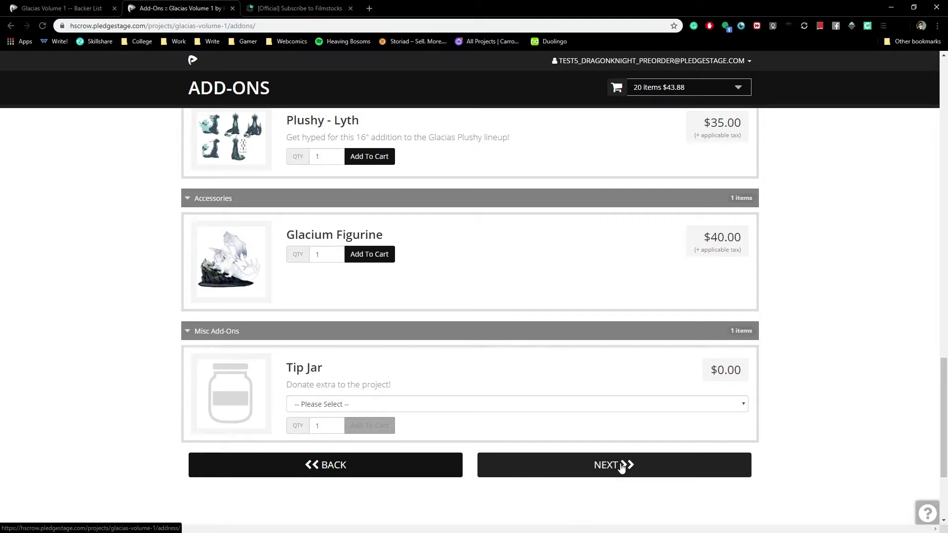
{"action": "scroll", "coordinate": [426, 200], "scroll_direction": "up", "scroll_amount": 15}
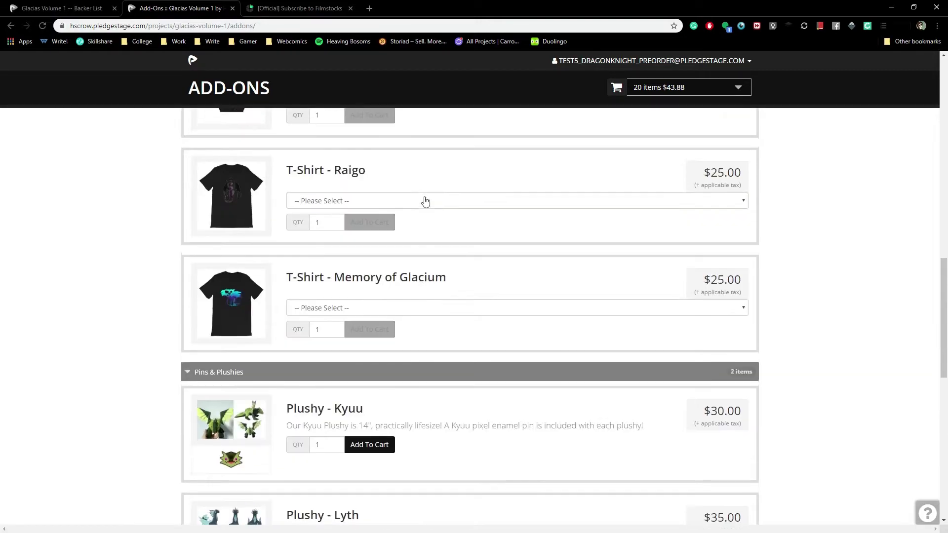
{"action": "scroll", "coordinate": [425, 201], "scroll_direction": "up", "scroll_amount": 8}
{"action": "scroll", "coordinate": [426, 200], "scroll_direction": "down", "scroll_amount": 12}
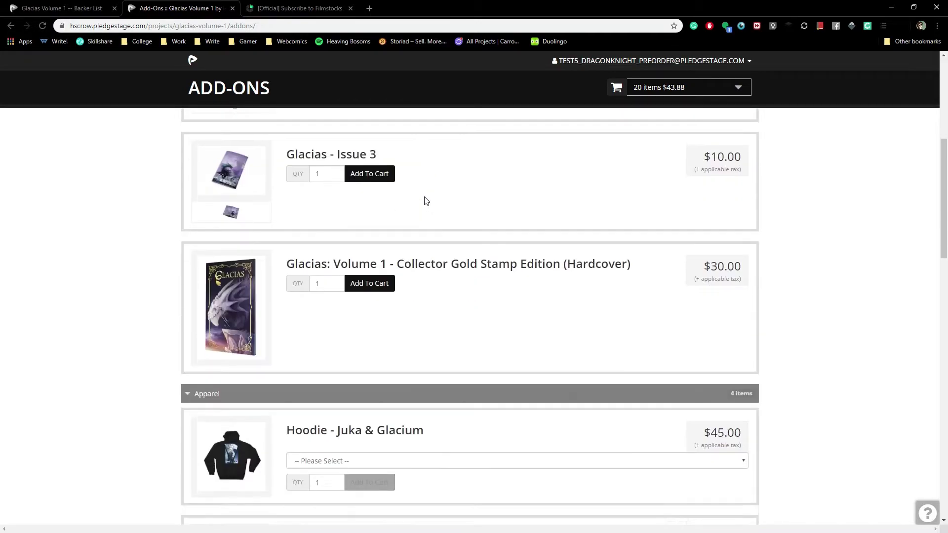
{"action": "scroll", "coordinate": [426, 201], "scroll_direction": "up", "scroll_amount": 3}
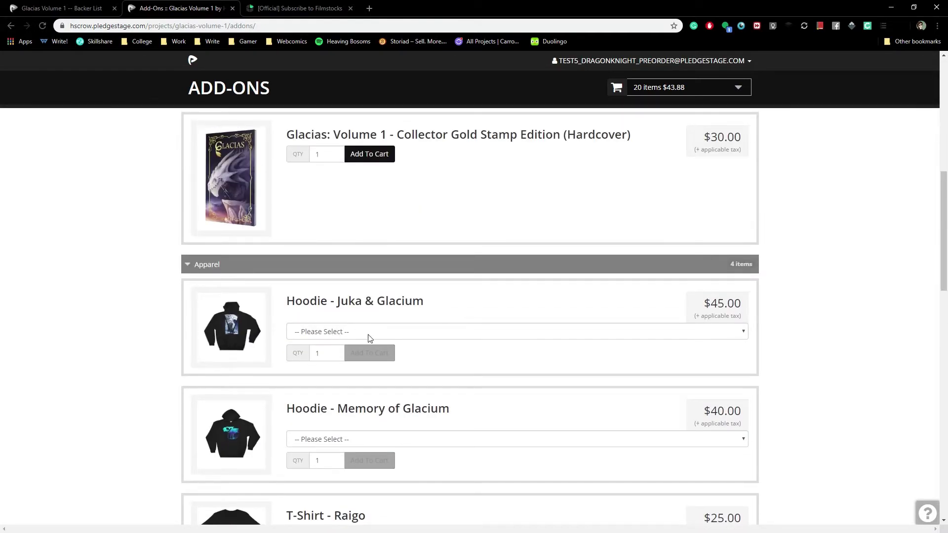
{"action": "left_click", "coordinate": [369, 334]}
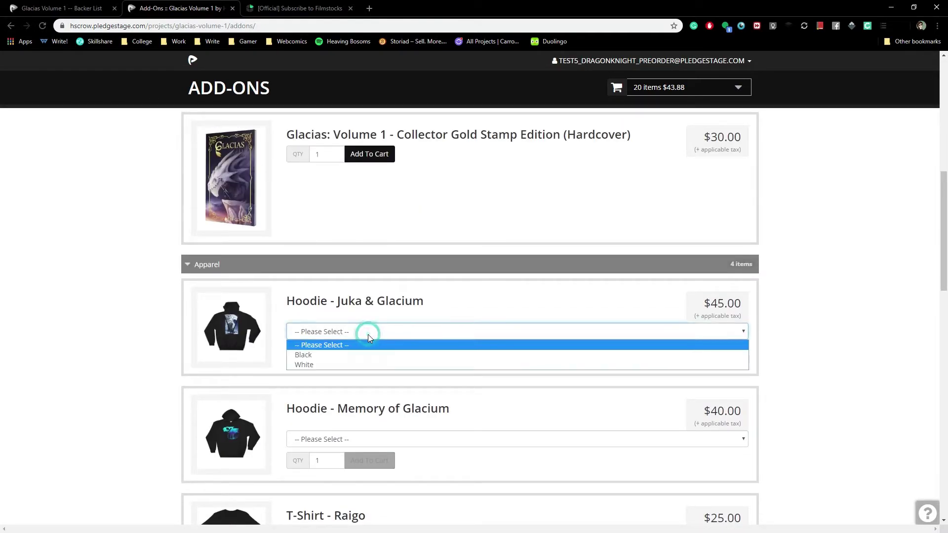
{"action": "left_click", "coordinate": [367, 364]}
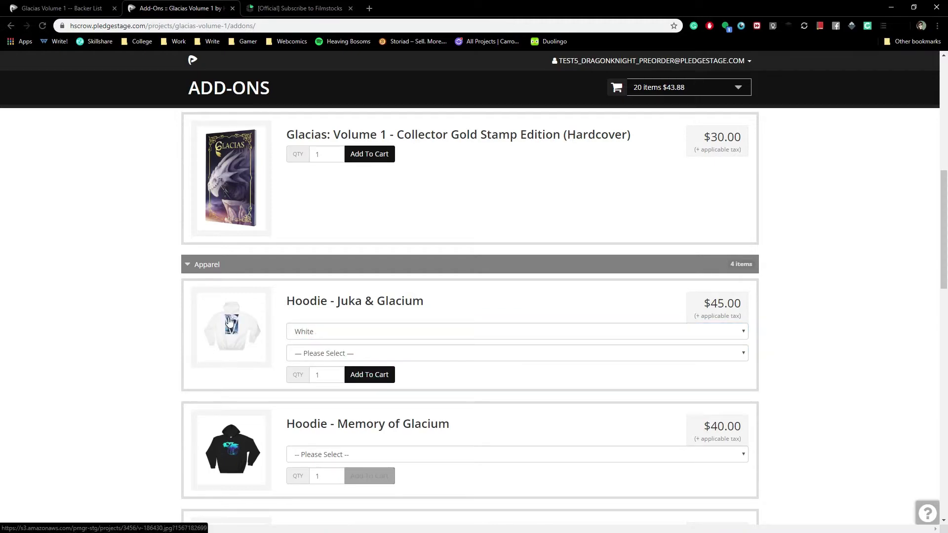
{"action": "left_click", "coordinate": [347, 339]}
{"action": "left_click", "coordinate": [345, 353]}
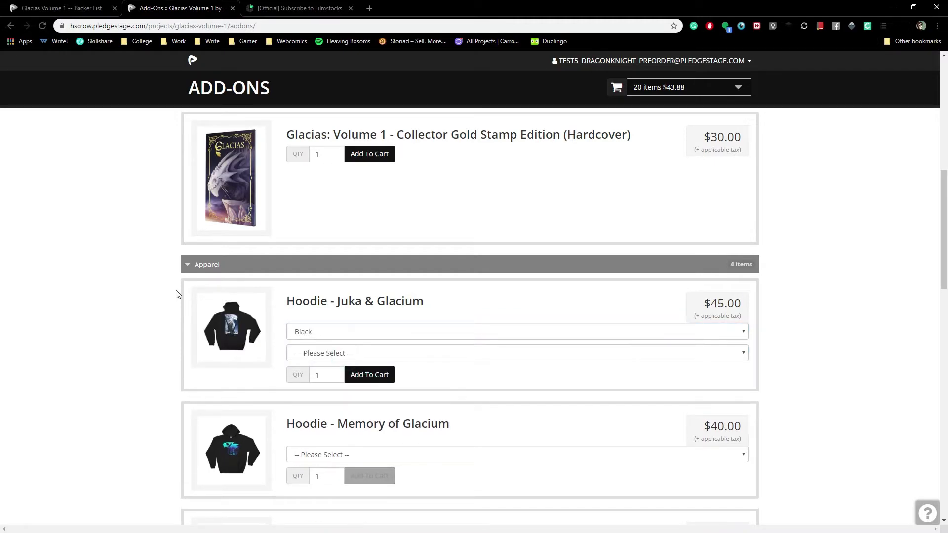
Proceed from the add-ons to shipping and create the shipping address from the backer's details.
{"action": "scroll", "coordinate": [174, 298], "scroll_direction": "down", "scroll_amount": 3}
{"action": "scroll", "coordinate": [174, 299], "scroll_direction": "down", "scroll_amount": 8}
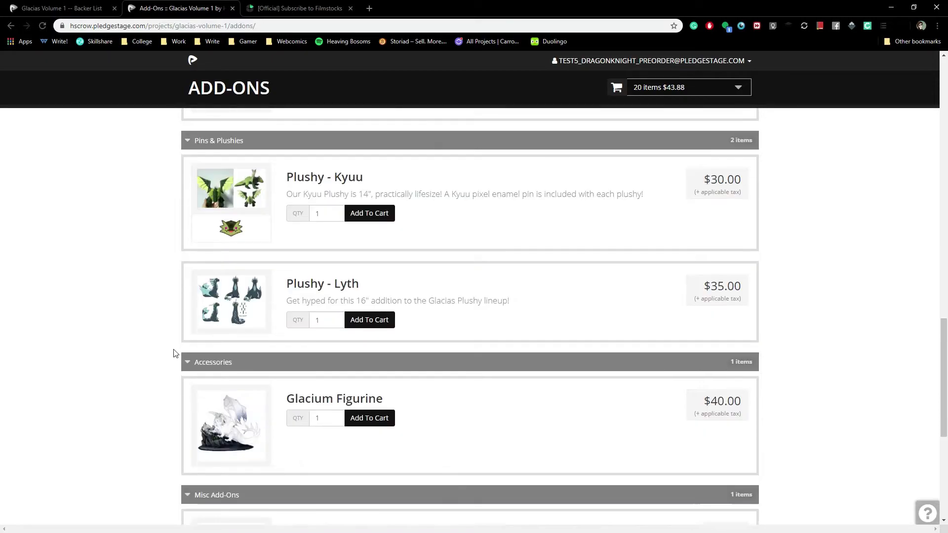
{"action": "scroll", "coordinate": [616, 252], "scroll_direction": "down", "scroll_amount": 6}
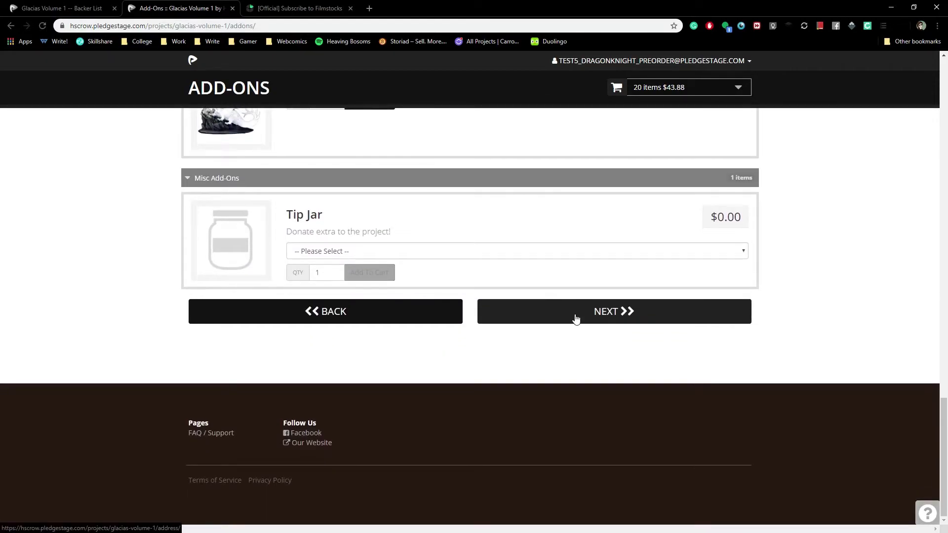
{"action": "left_click", "coordinate": [575, 318]}
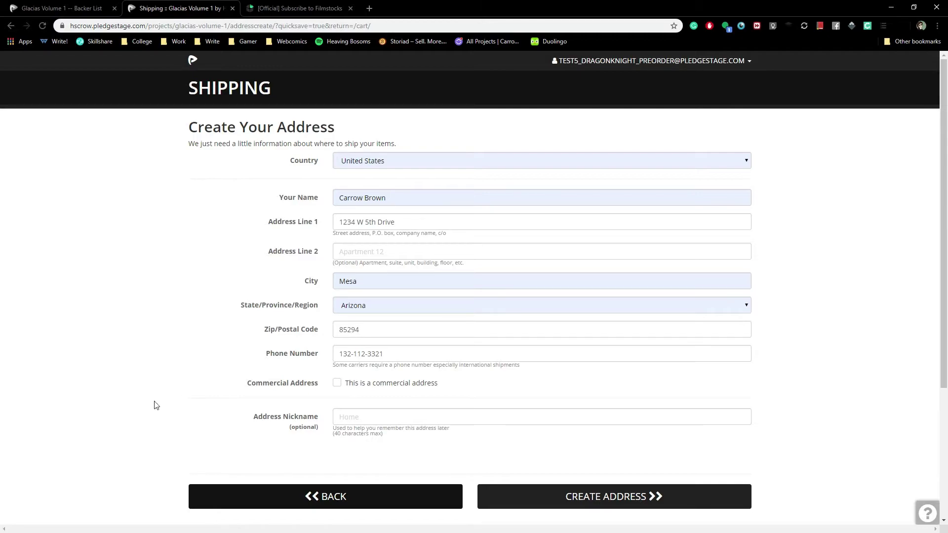
{"action": "left_click", "coordinate": [597, 497]}
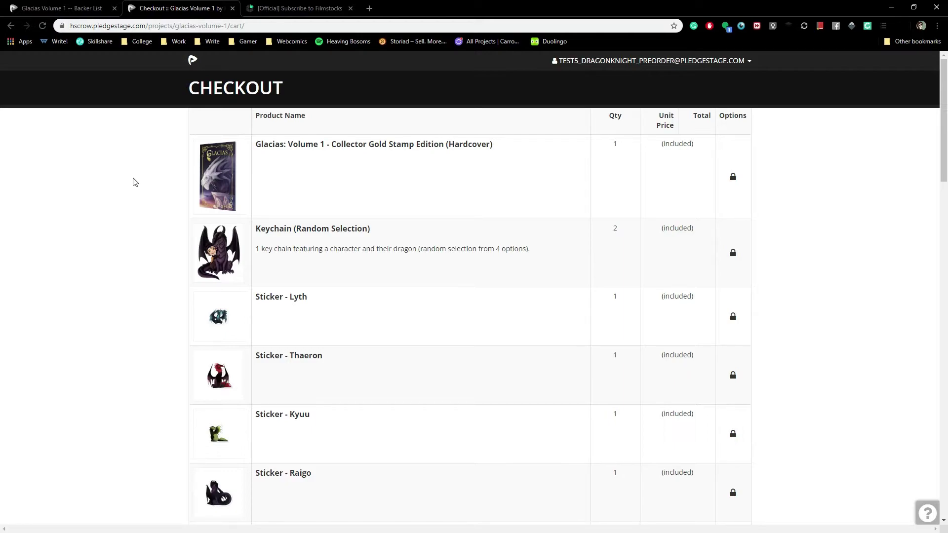
Review the checkout: the included reward items, the Thank You page answer, the plushy add-on and the cost breakdown.
{"action": "scroll", "coordinate": [133, 185], "scroll_direction": "down", "scroll_amount": 6}
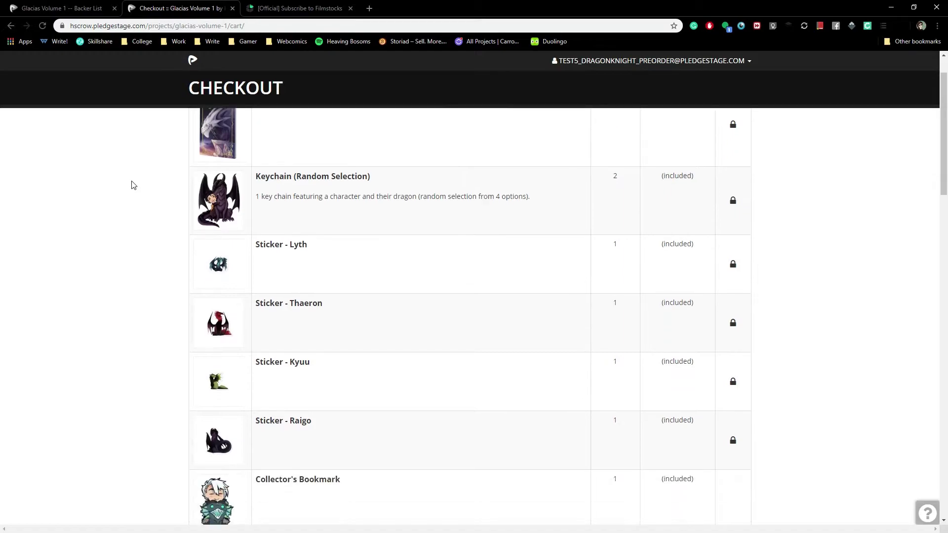
{"action": "scroll", "coordinate": [132, 185], "scroll_direction": "down", "scroll_amount": 7}
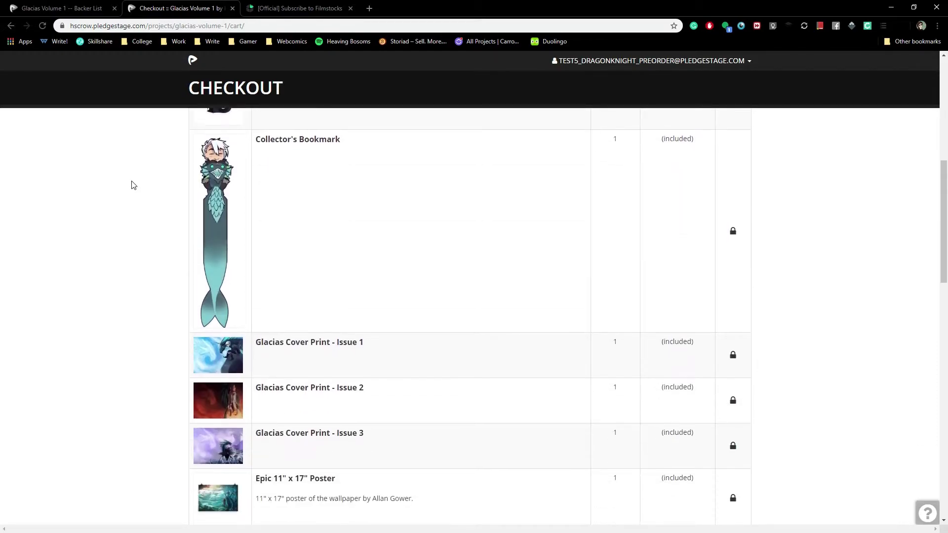
{"action": "scroll", "coordinate": [132, 185], "scroll_direction": "down", "scroll_amount": 8}
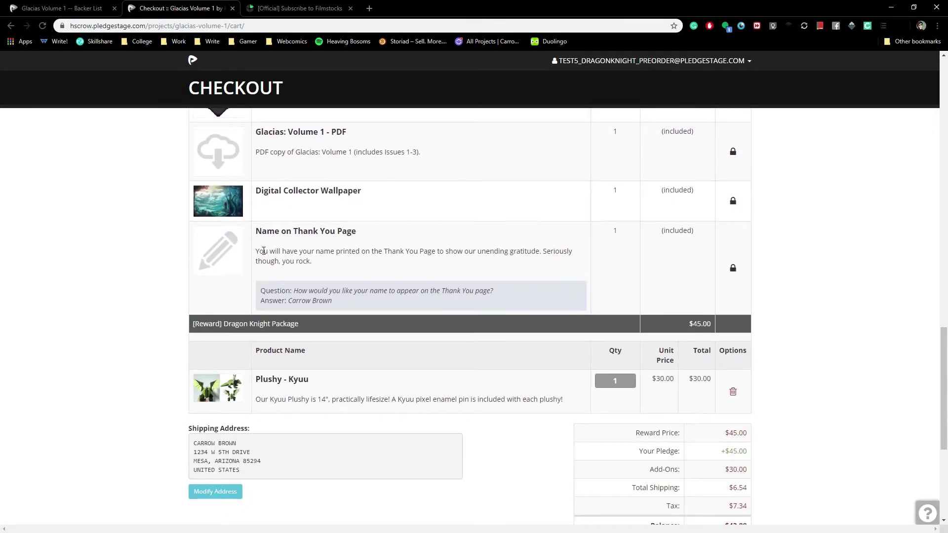
{"action": "mouse_move", "coordinate": [316, 300]}
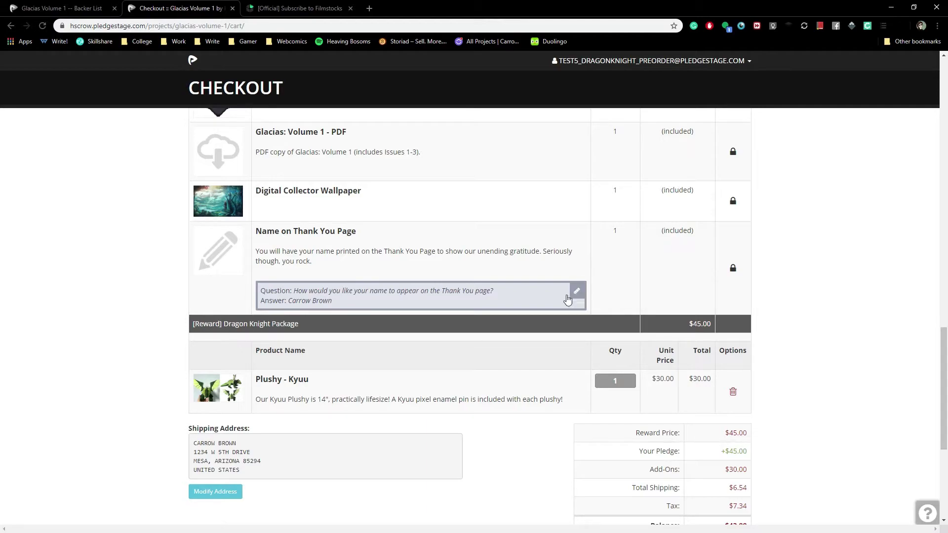
{"action": "scroll", "coordinate": [117, 241], "scroll_direction": "down", "scroll_amount": 2}
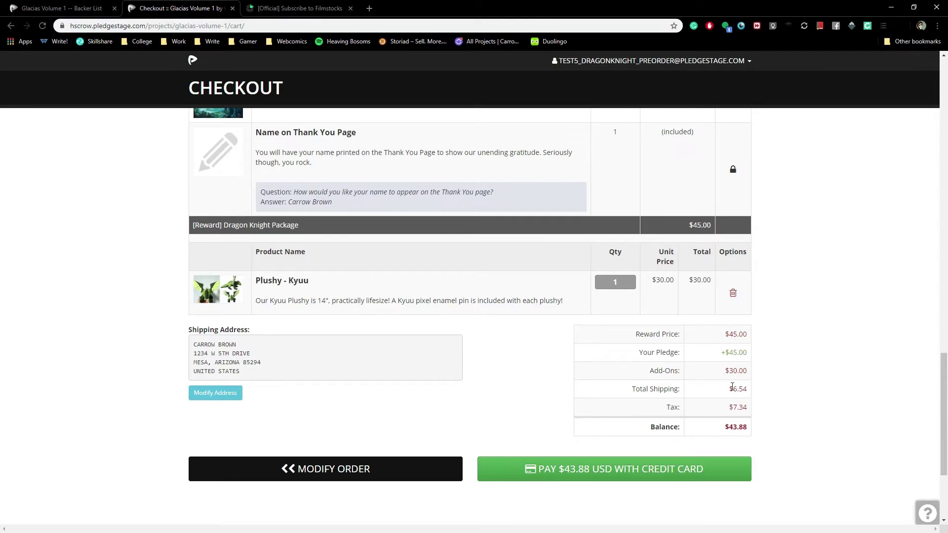
{"action": "scroll", "coordinate": [829, 304], "scroll_direction": "up", "scroll_amount": 15}
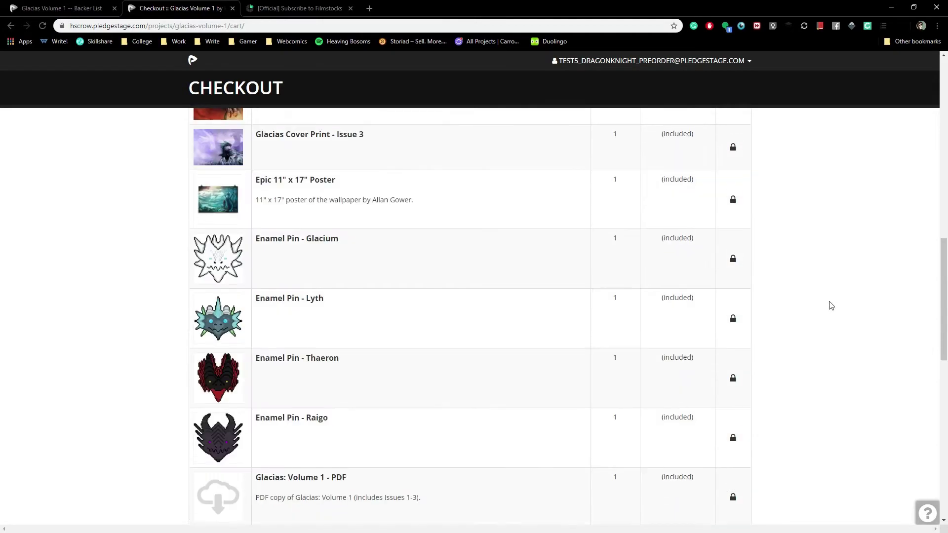
{"action": "scroll", "coordinate": [472, 248], "scroll_direction": "down", "scroll_amount": 14}
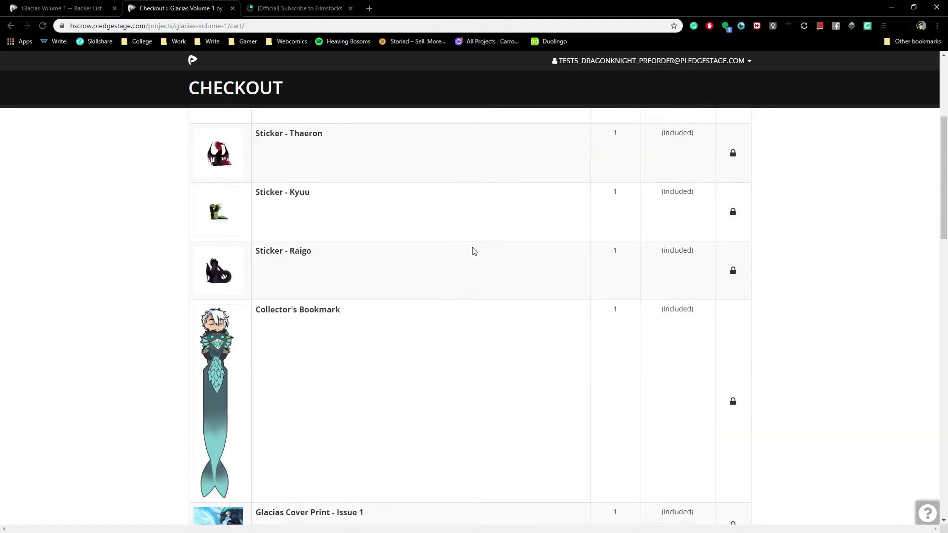
{"action": "scroll", "coordinate": [472, 251], "scroll_direction": "down", "scroll_amount": 9}
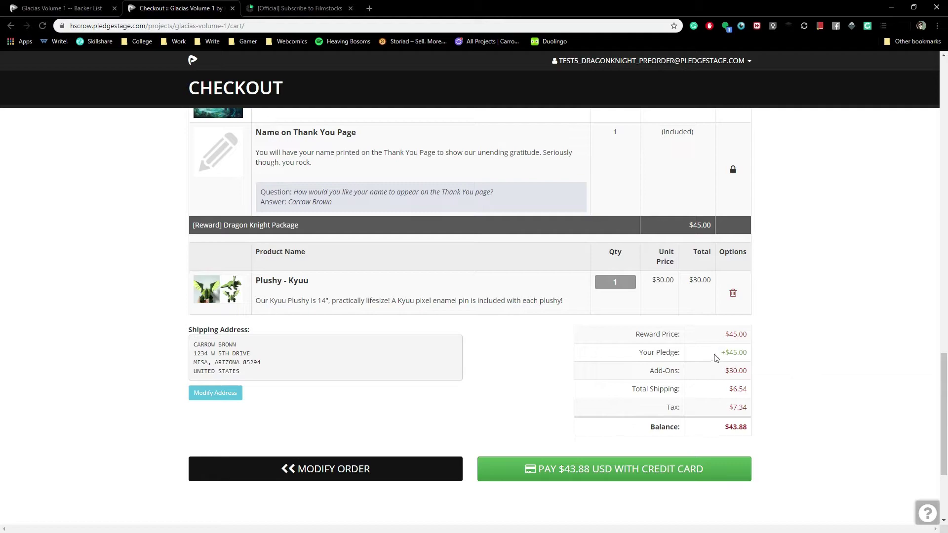
{"action": "left_click_drag", "start_coordinate": [720, 352], "coordinate": [757, 346]}
{"action": "left_click", "coordinate": [739, 337]}
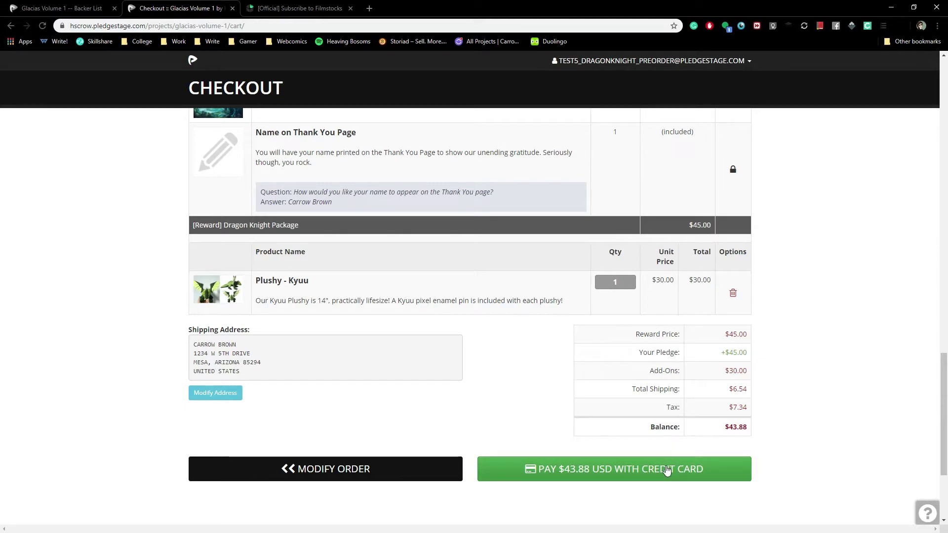
Pay the order balance by credit card, entering the test card number, expiry date and CVC.
{"action": "left_click", "coordinate": [667, 470]}
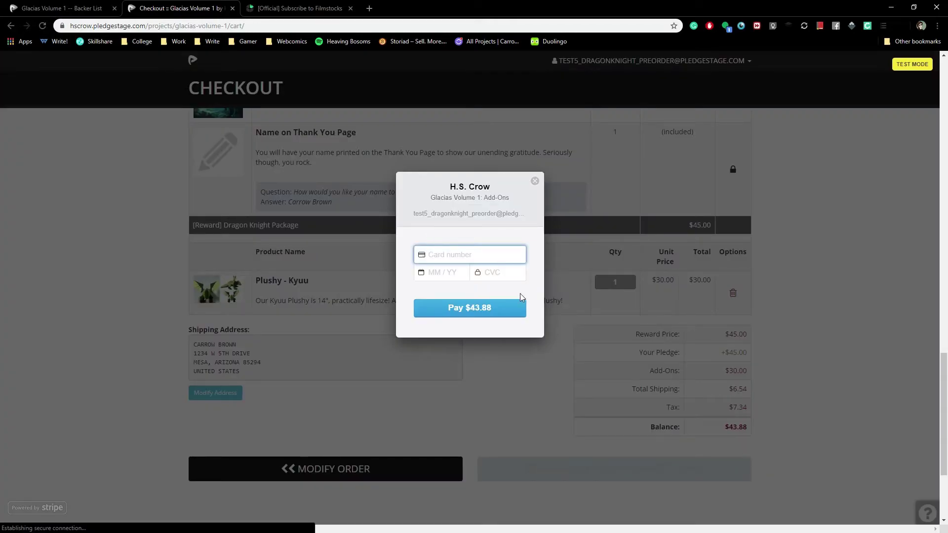
{"action": "type", "text": "42424242424242420322123"}
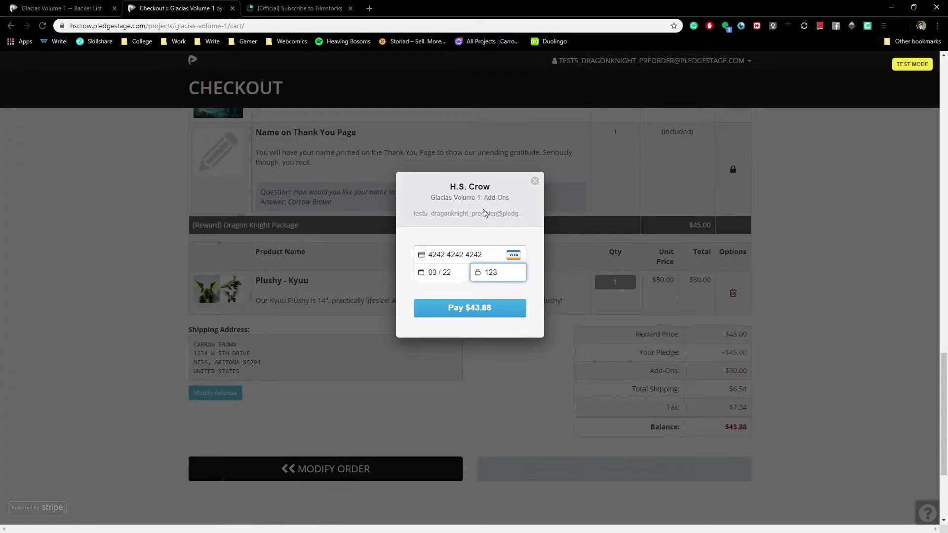
{"action": "left_click", "coordinate": [517, 233]}
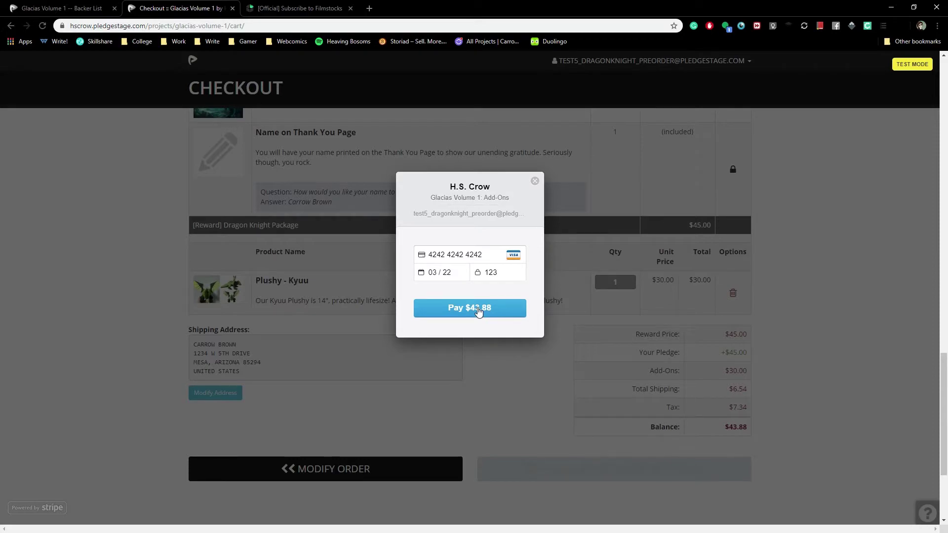
{"action": "left_click", "coordinate": [479, 310]}
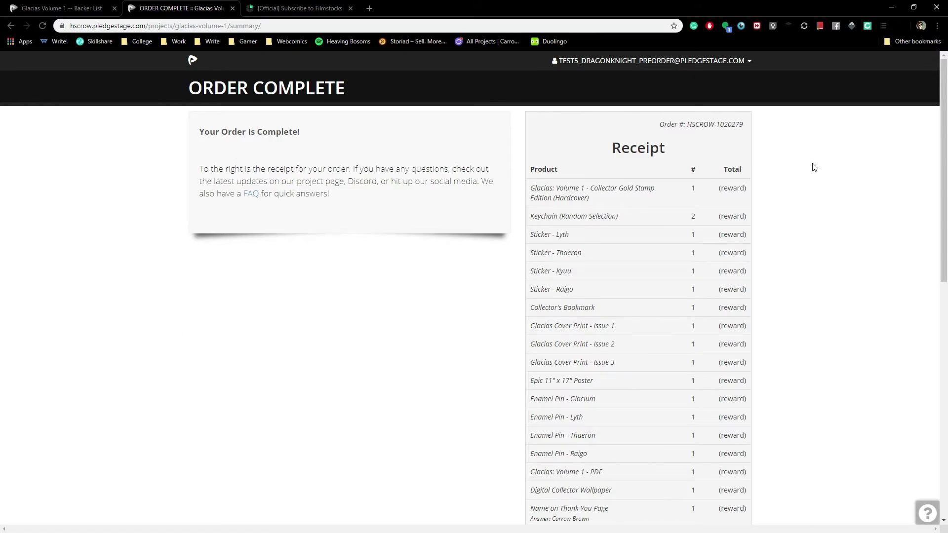
Review the completed order's receipt, including the order number, the reward items, the payment breakdown and the shipping address.
{"action": "scroll", "coordinate": [599, 186], "scroll_direction": "down", "scroll_amount": 6}
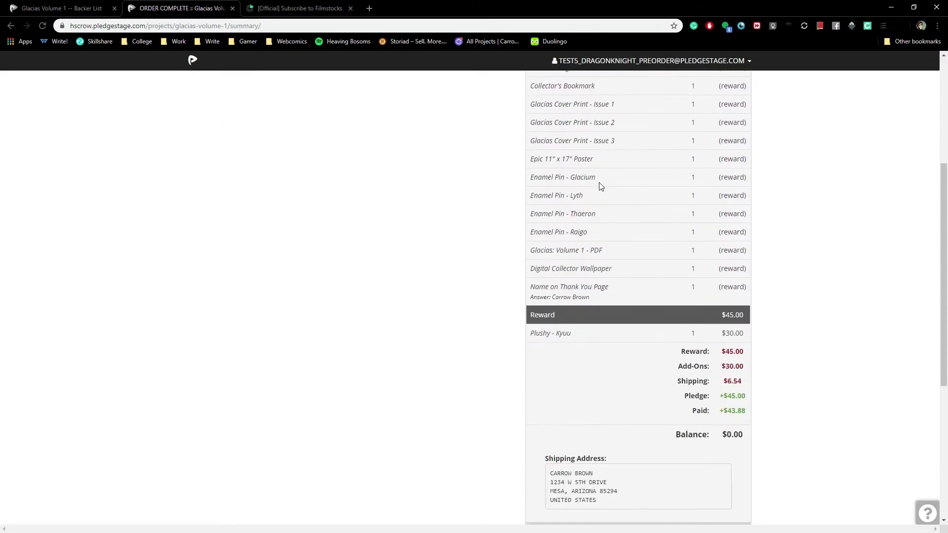
{"action": "scroll", "coordinate": [594, 311], "scroll_direction": "down", "scroll_amount": 3}
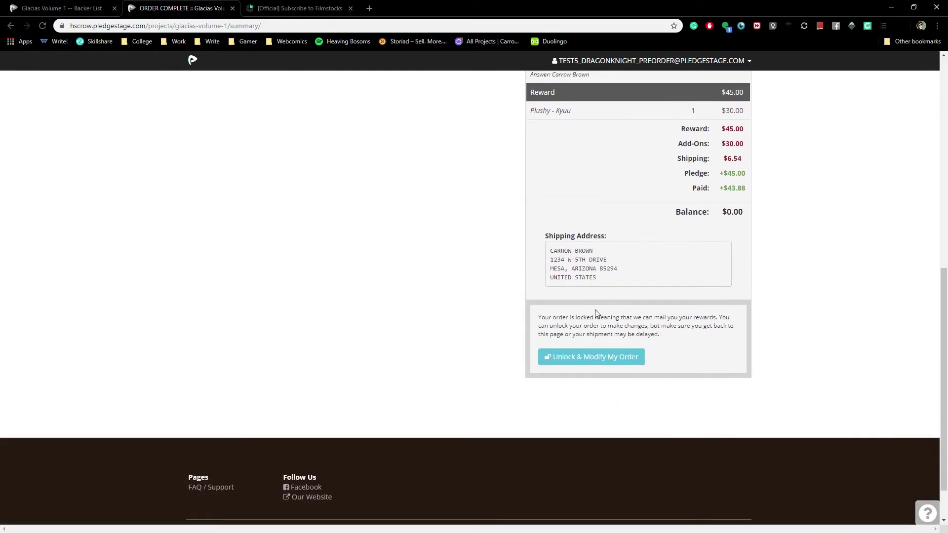
{"action": "scroll", "coordinate": [594, 309], "scroll_direction": "up", "scroll_amount": 10}
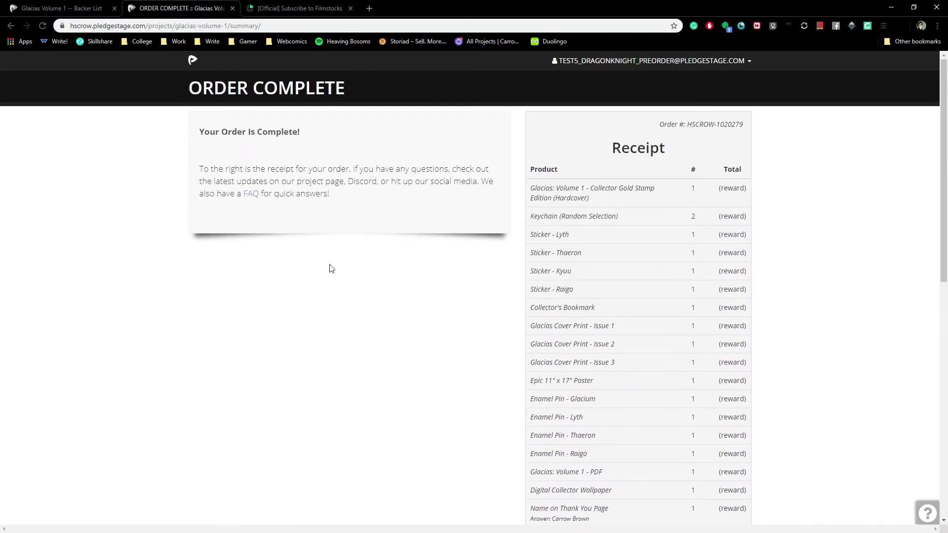
{"action": "scroll", "coordinate": [319, 241], "scroll_direction": "down", "scroll_amount": 2}
{"action": "scroll", "coordinate": [317, 242], "scroll_direction": "up", "scroll_amount": 2}
{"action": "left_click_drag", "start_coordinate": [688, 125], "coordinate": [744, 124]}
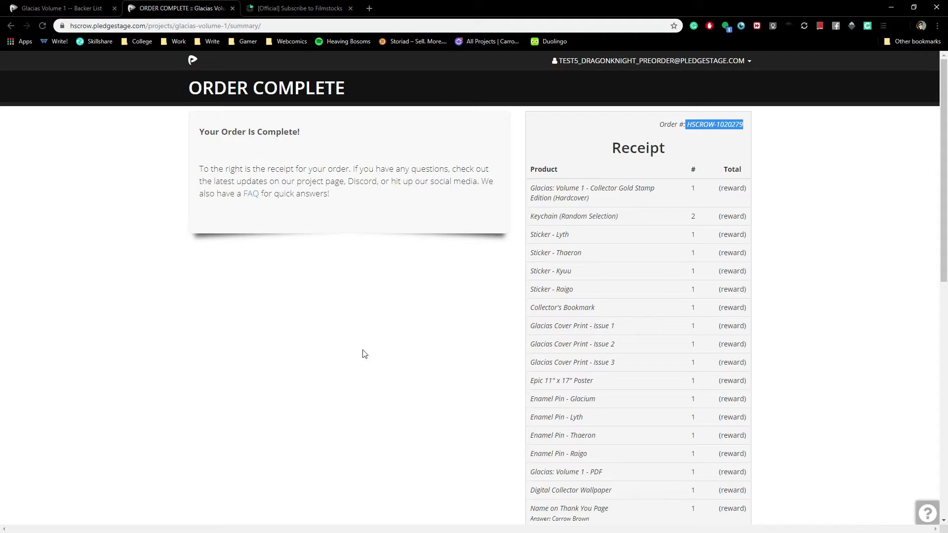
{"action": "scroll", "coordinate": [609, 245], "scroll_direction": "down", "scroll_amount": 4}
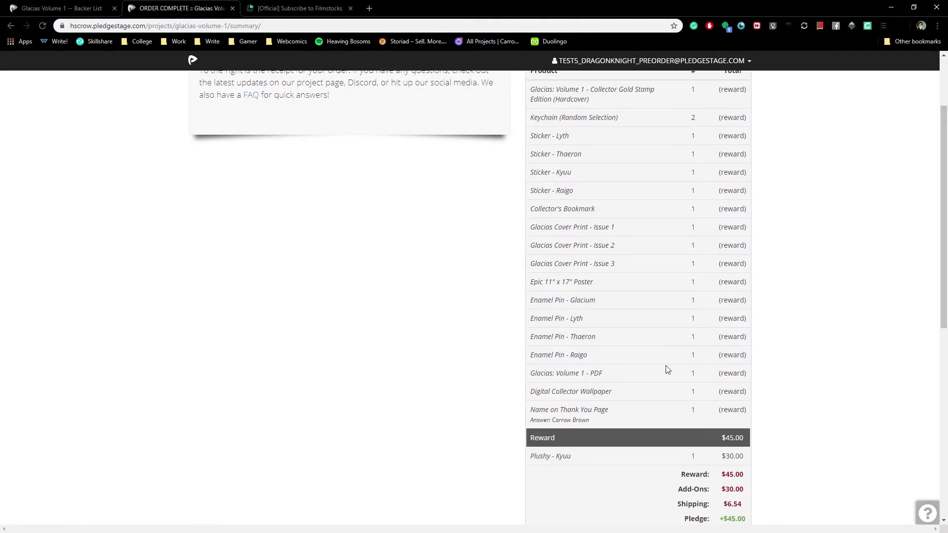
{"action": "scroll", "coordinate": [641, 430], "scroll_direction": "up", "scroll_amount": 4}
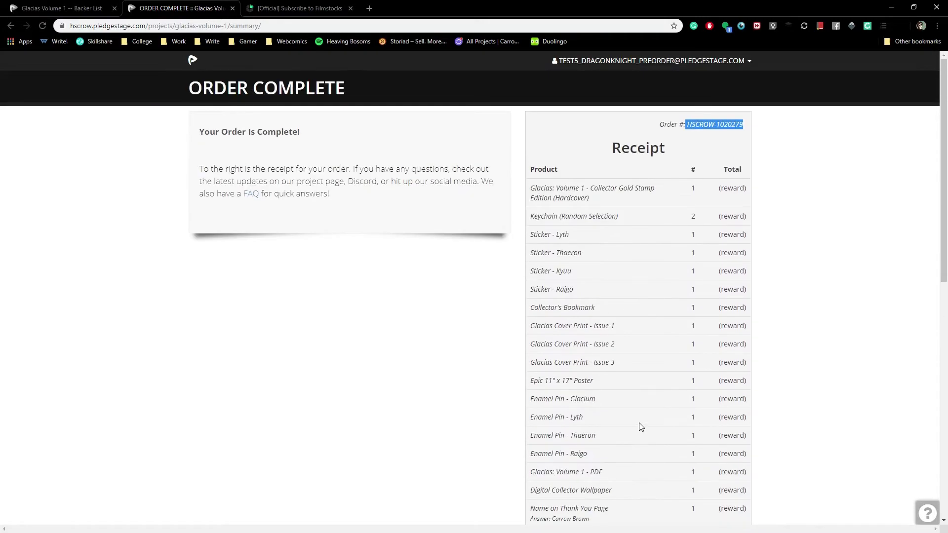
{"action": "scroll", "coordinate": [605, 337], "scroll_direction": "down", "scroll_amount": 2}
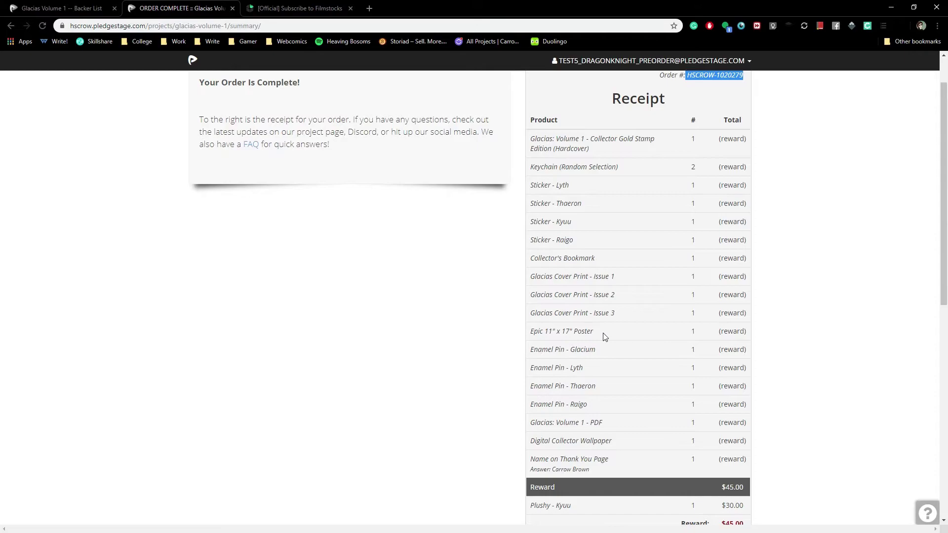
{"action": "scroll", "coordinate": [586, 405], "scroll_direction": "up", "scroll_amount": 2}
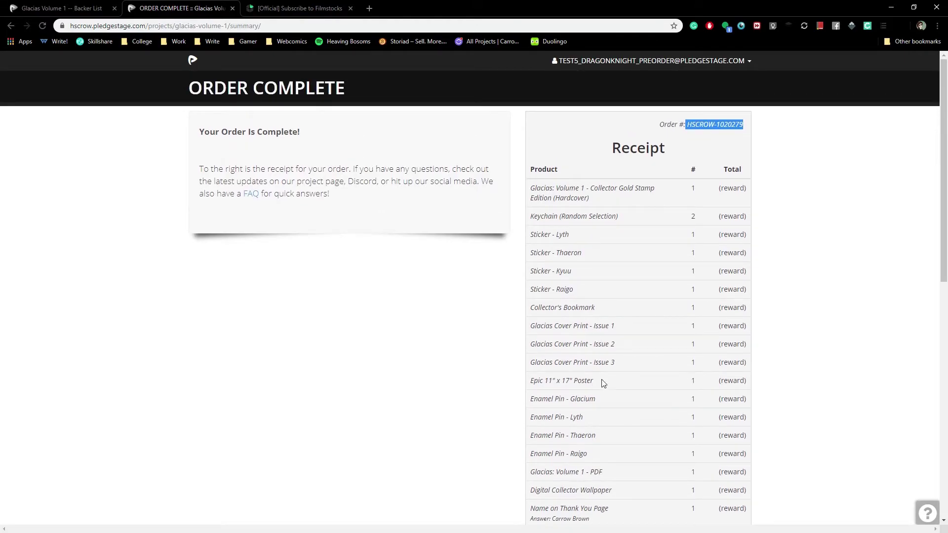
{"action": "scroll", "coordinate": [601, 382], "scroll_direction": "down", "scroll_amount": 2}
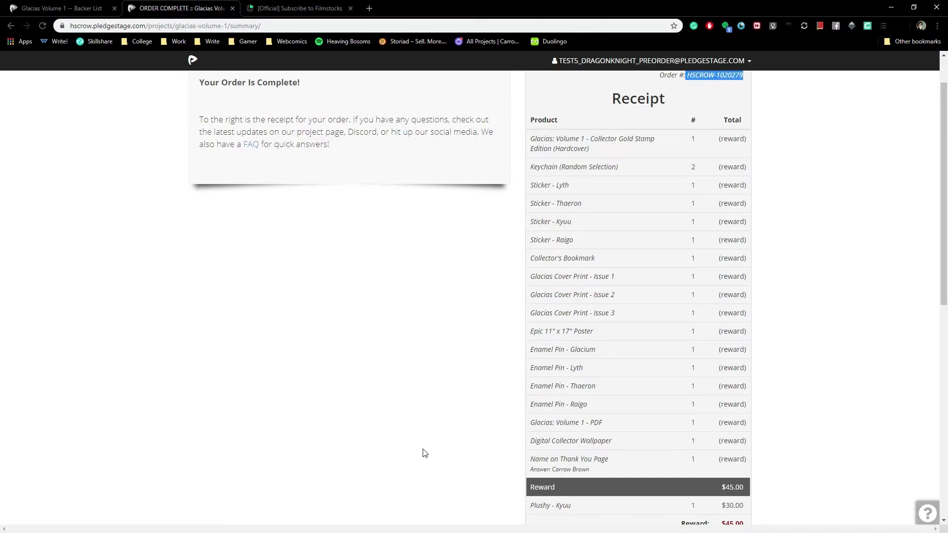
Unlock the completed order to make changes and proceed from the project page to the pledge upgrade options.
{"action": "scroll", "coordinate": [425, 453], "scroll_direction": "down", "scroll_amount": 5}
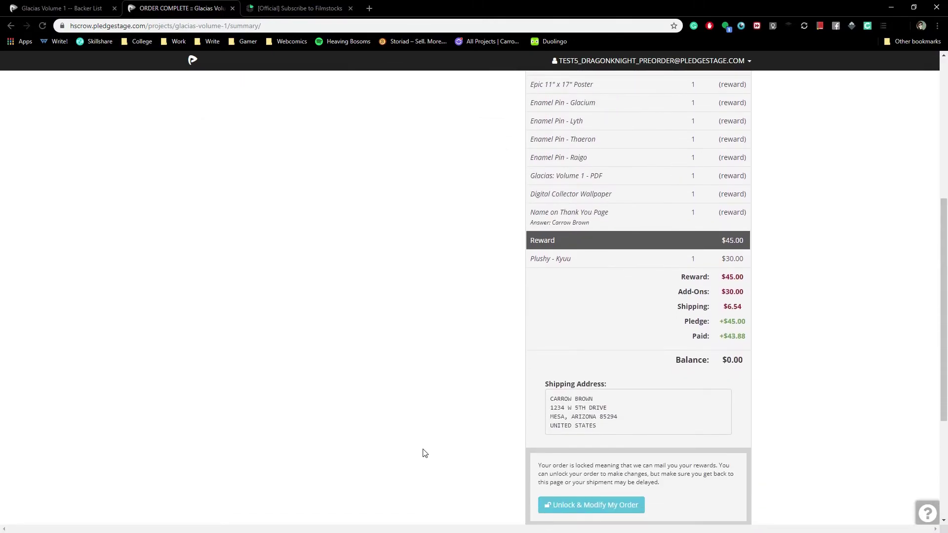
{"action": "scroll", "coordinate": [425, 453], "scroll_direction": "down", "scroll_amount": 2}
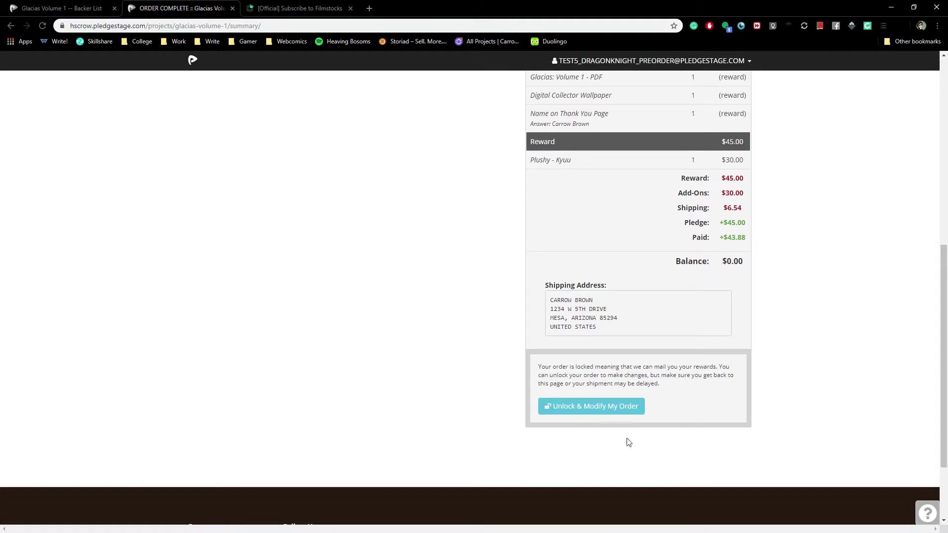
{"action": "left_click", "coordinate": [568, 409]}
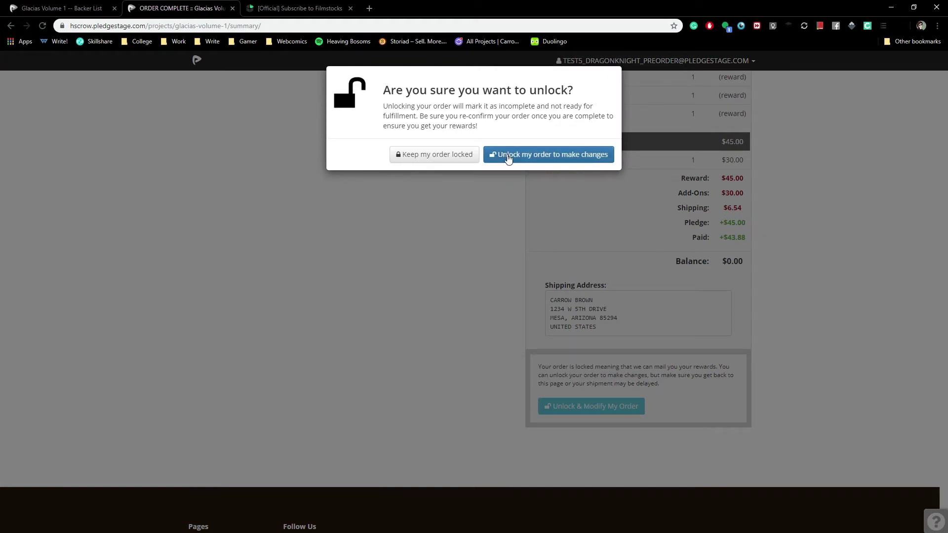
{"action": "left_click", "coordinate": [508, 157]}
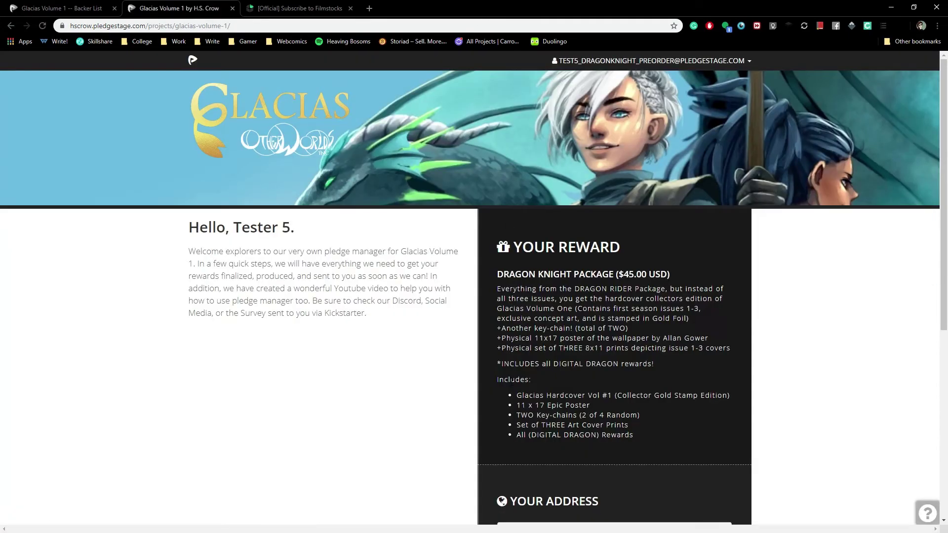
{"action": "scroll", "coordinate": [632, 428], "scroll_direction": "down", "scroll_amount": 3}
{"action": "left_click", "coordinate": [518, 479]}
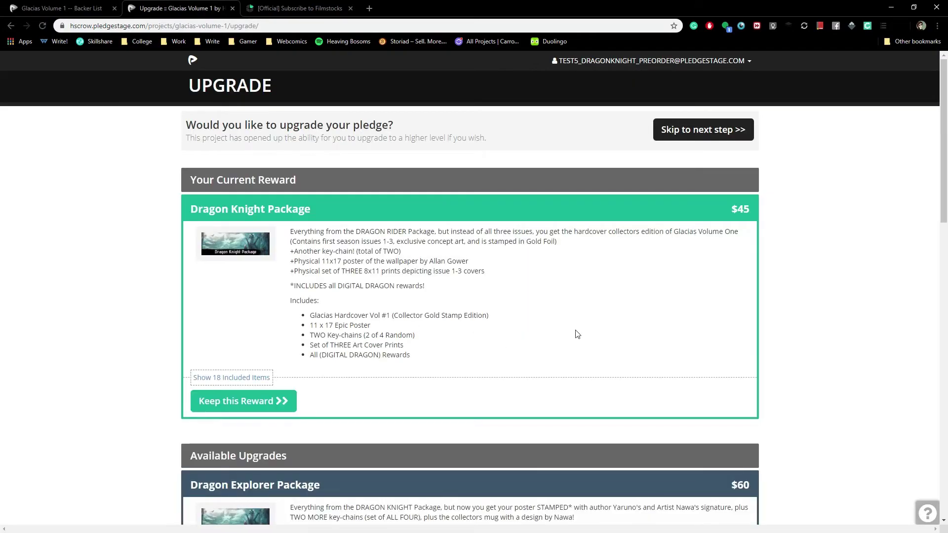
{"action": "scroll", "coordinate": [575, 332], "scroll_direction": "down", "scroll_amount": 4}
{"action": "scroll", "coordinate": [394, 351], "scroll_direction": "up", "scroll_amount": 4}
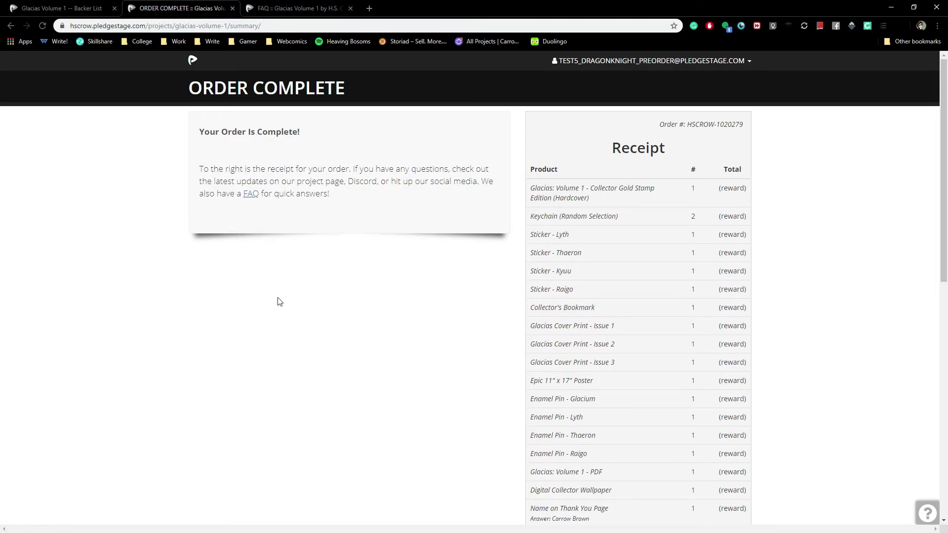
Look through the project's FAQ page and its product questions.
{"action": "left_click", "coordinate": [291, 13]}
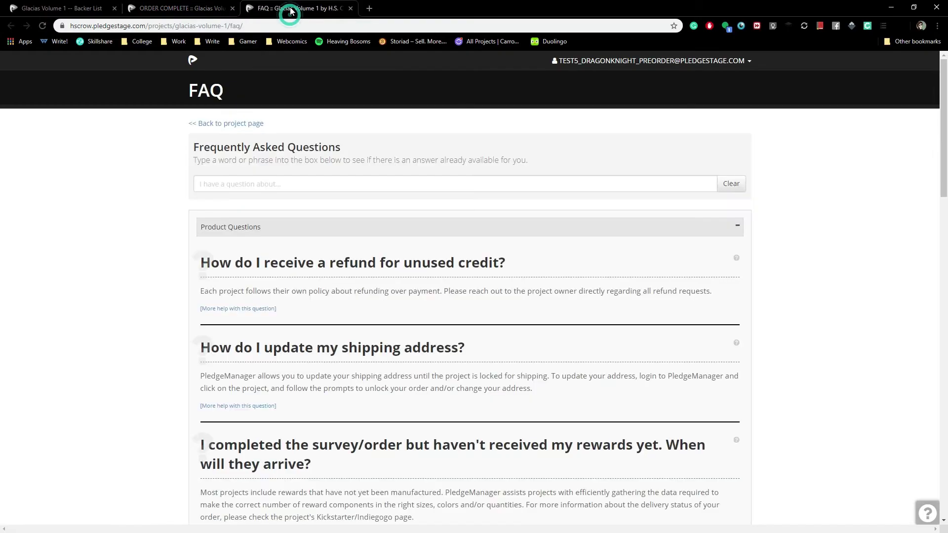
{"action": "scroll", "coordinate": [90, 274], "scroll_direction": "down", "scroll_amount": 10}
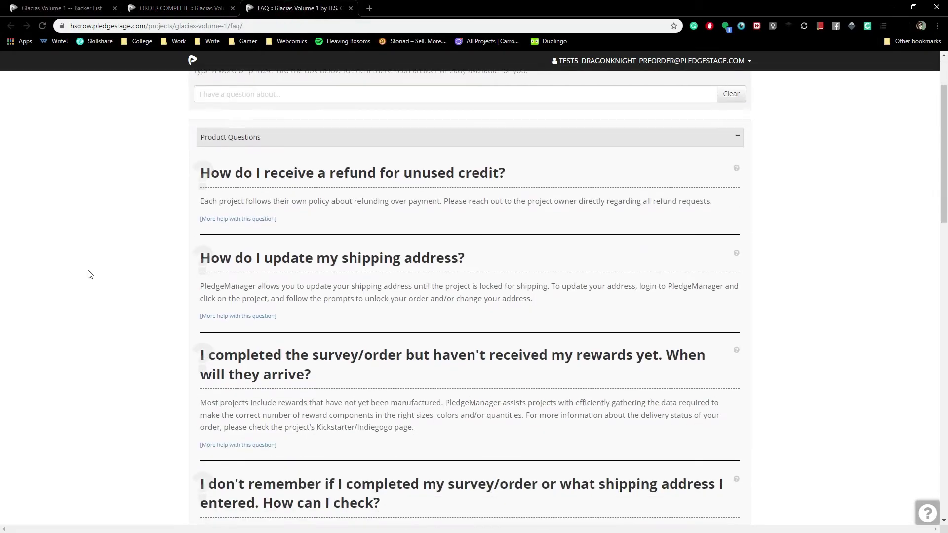
{"action": "scroll", "coordinate": [88, 273], "scroll_direction": "up", "scroll_amount": 10}
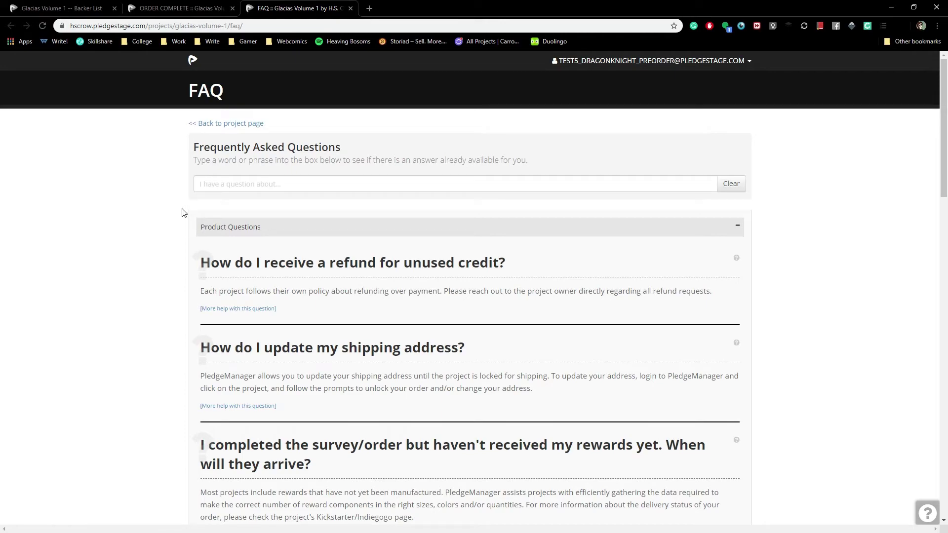
Return to the order completion page and check the receipt, the order unlock option and the footer's support and social links.
{"action": "left_click", "coordinate": [183, 8]}
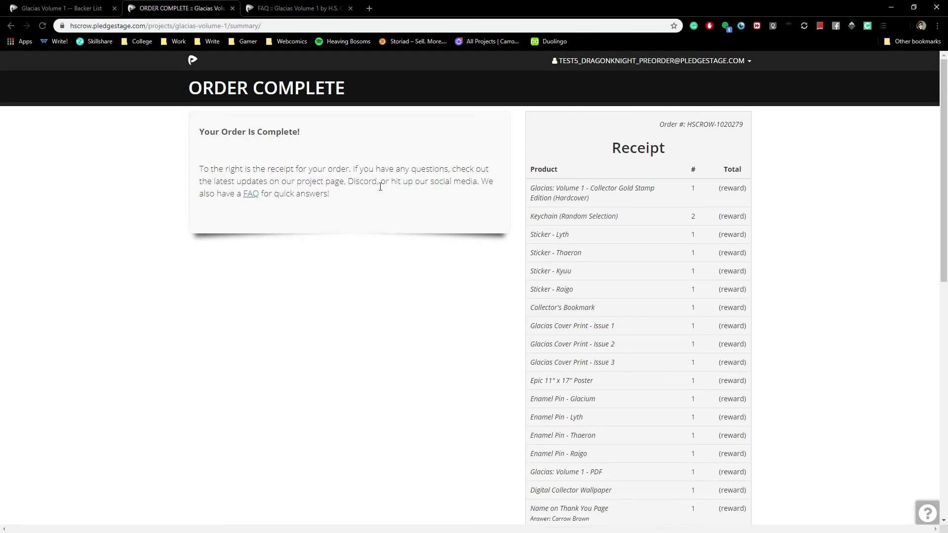
{"action": "scroll", "coordinate": [390, 405], "scroll_direction": "down", "scroll_amount": 12}
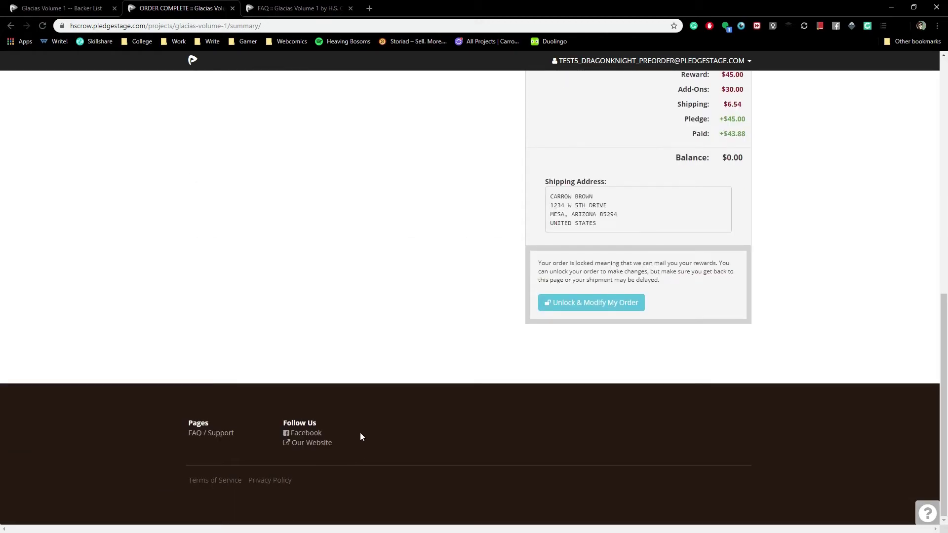
{"action": "scroll", "coordinate": [401, 296], "scroll_direction": "up", "scroll_amount": 15}
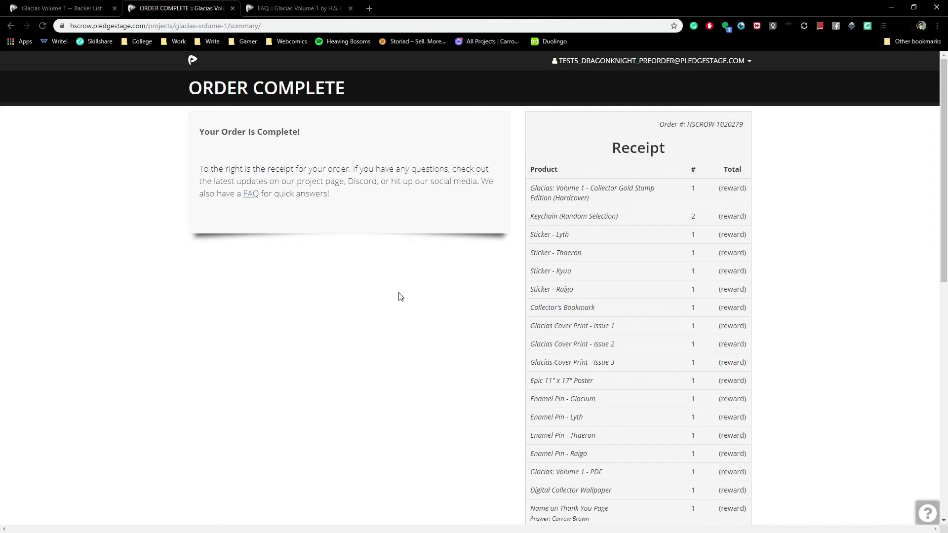
{"action": "scroll", "coordinate": [400, 296], "scroll_direction": "down", "scroll_amount": 8}
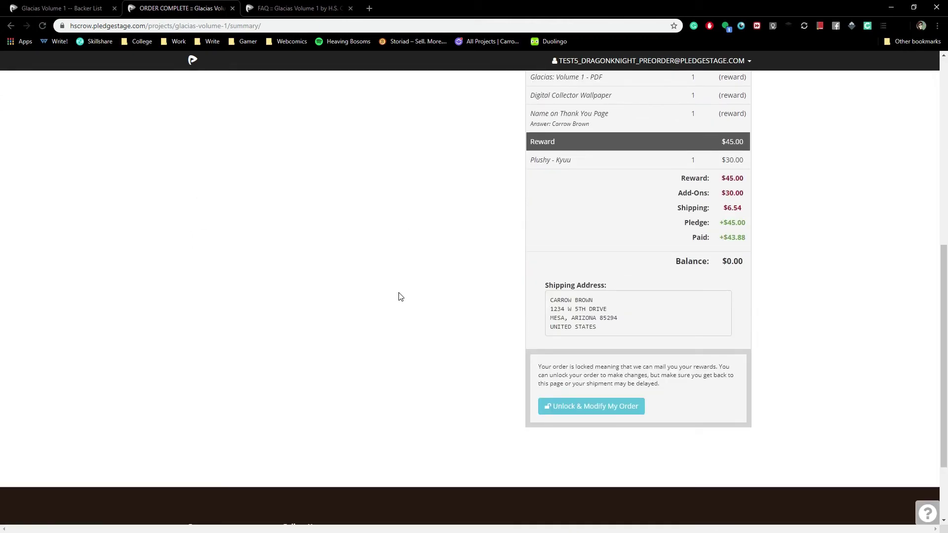